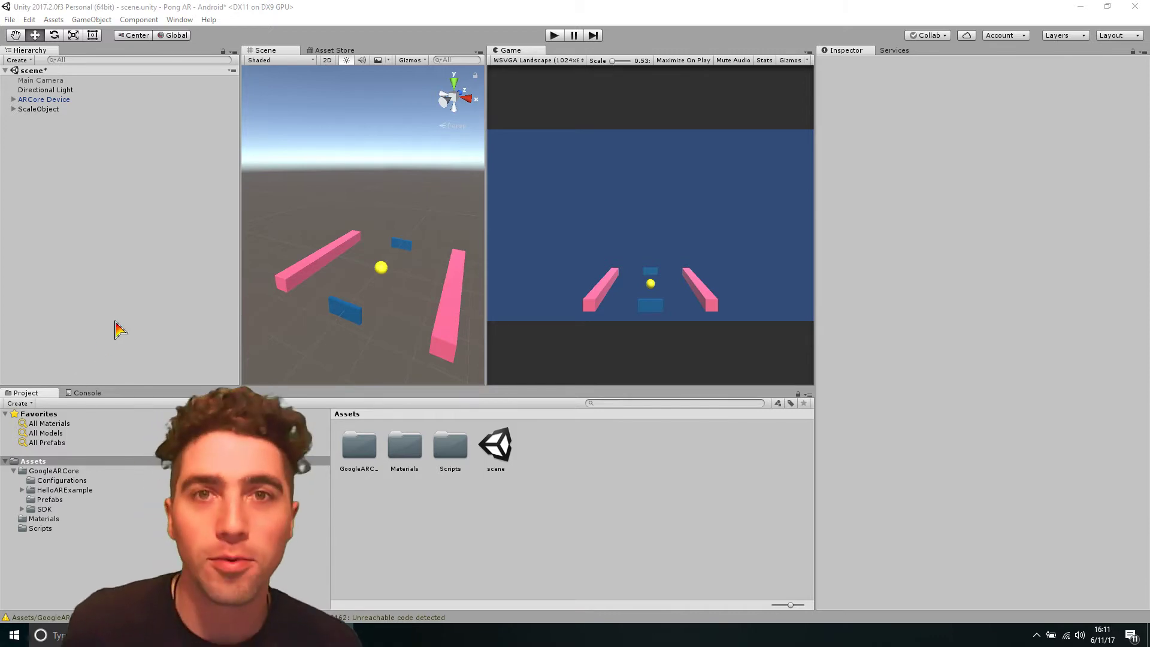
Create a UI Text from GameObject > UI, adding a Canvas and EventSystem, then clear the selection.
click(90, 19)
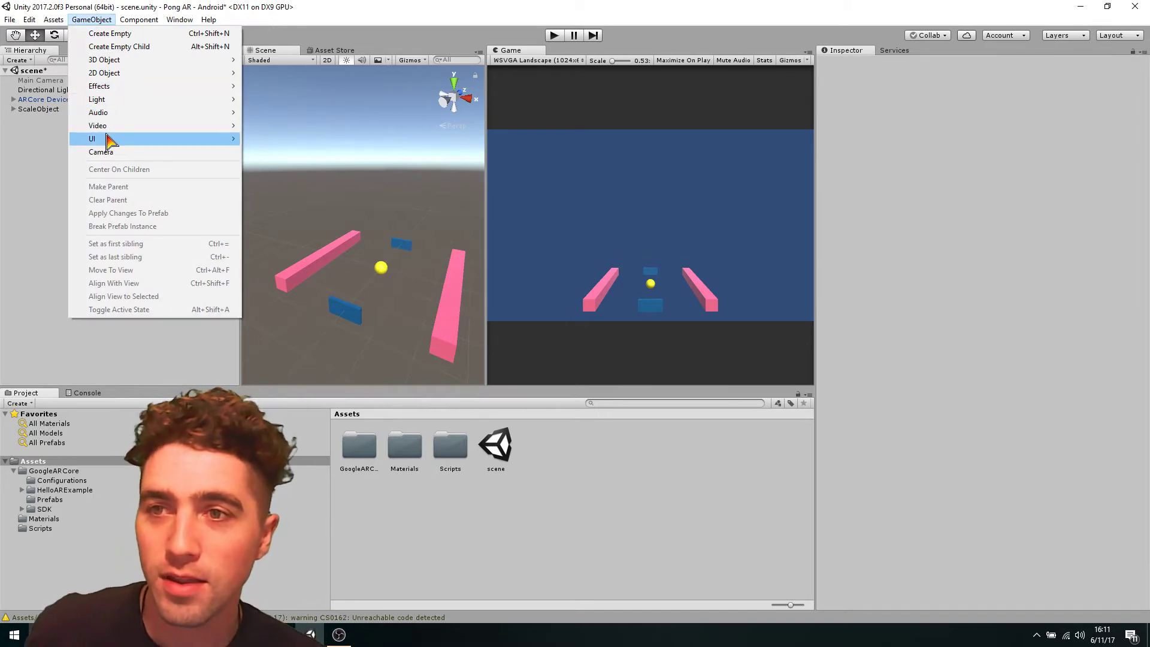
mouse_move(108, 140)
click(316, 145)
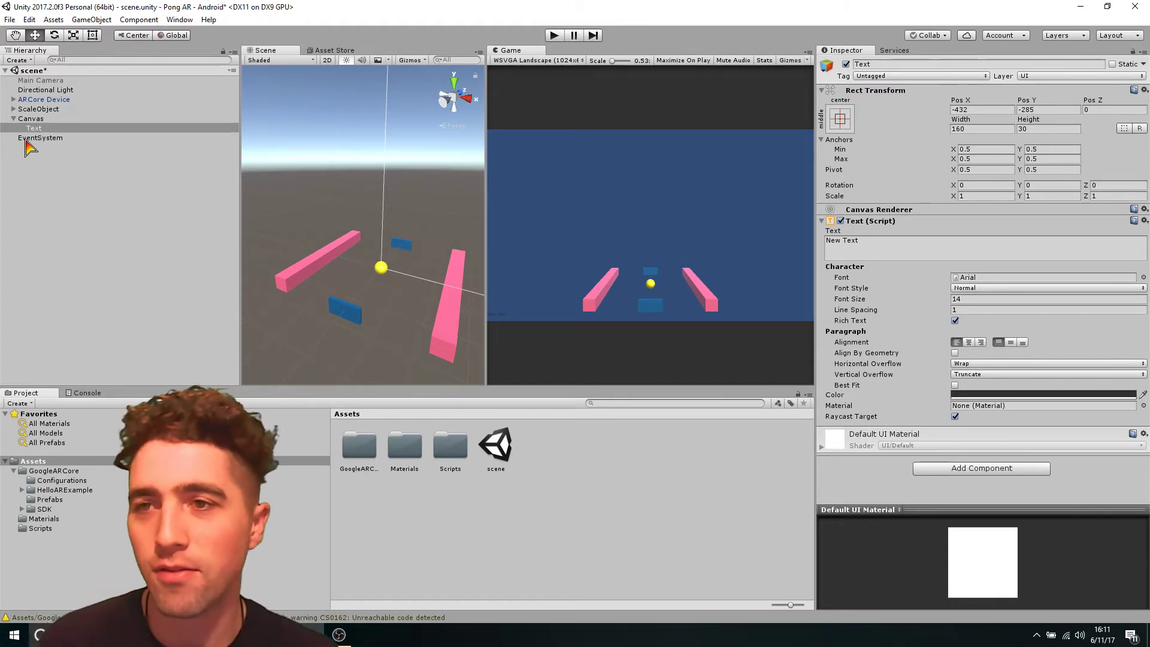
click(26, 138)
click(143, 201)
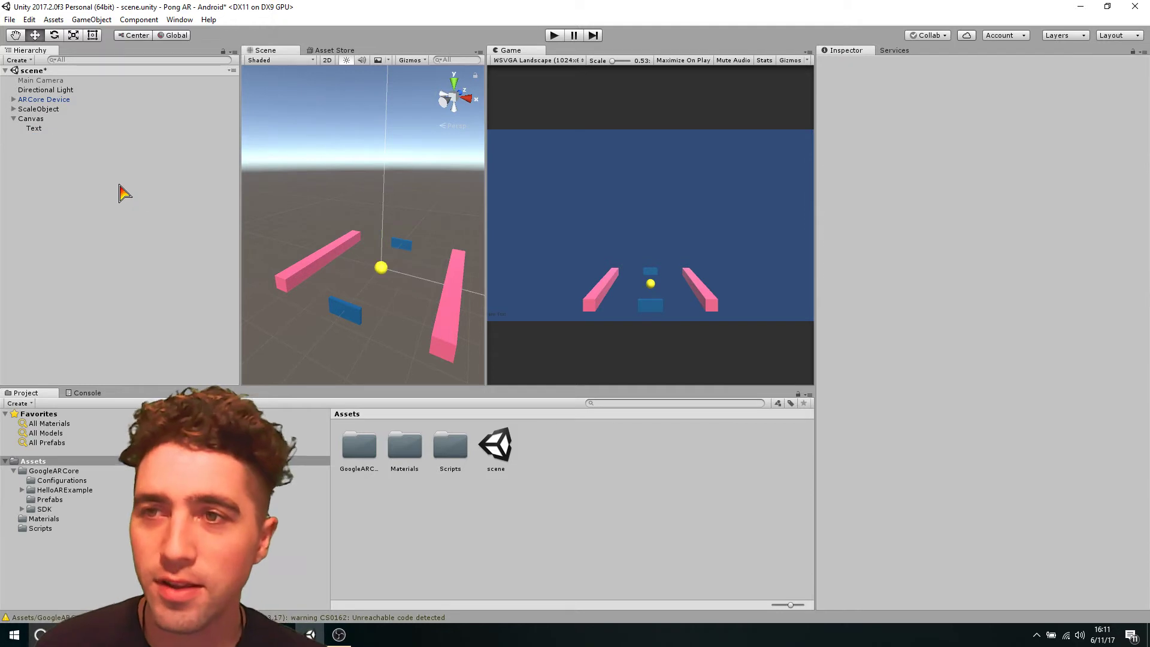
Select the Text object and raise its Font Size from 14 to 43.
click(75, 129)
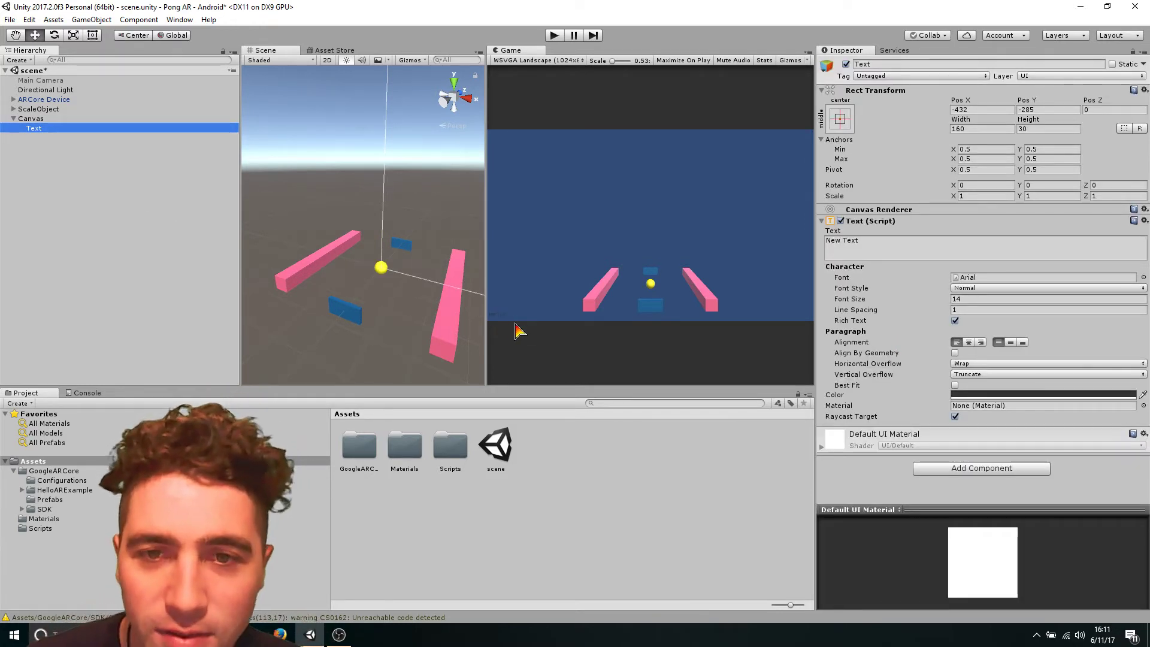
scroll(519, 331, up, 4)
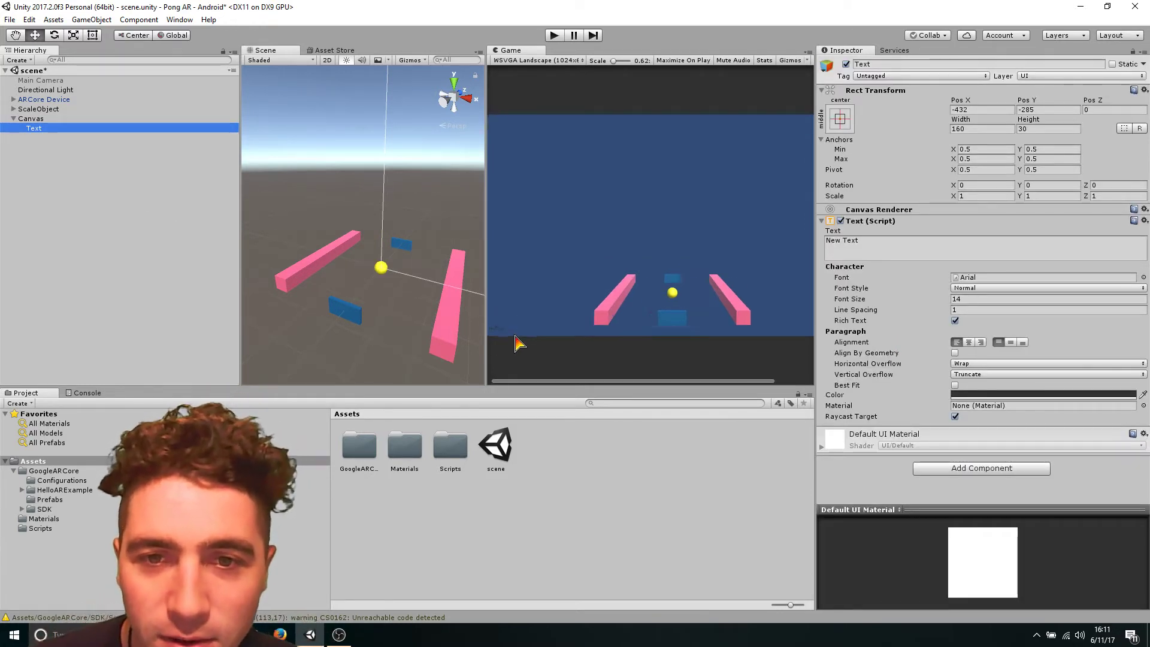
click(566, 386)
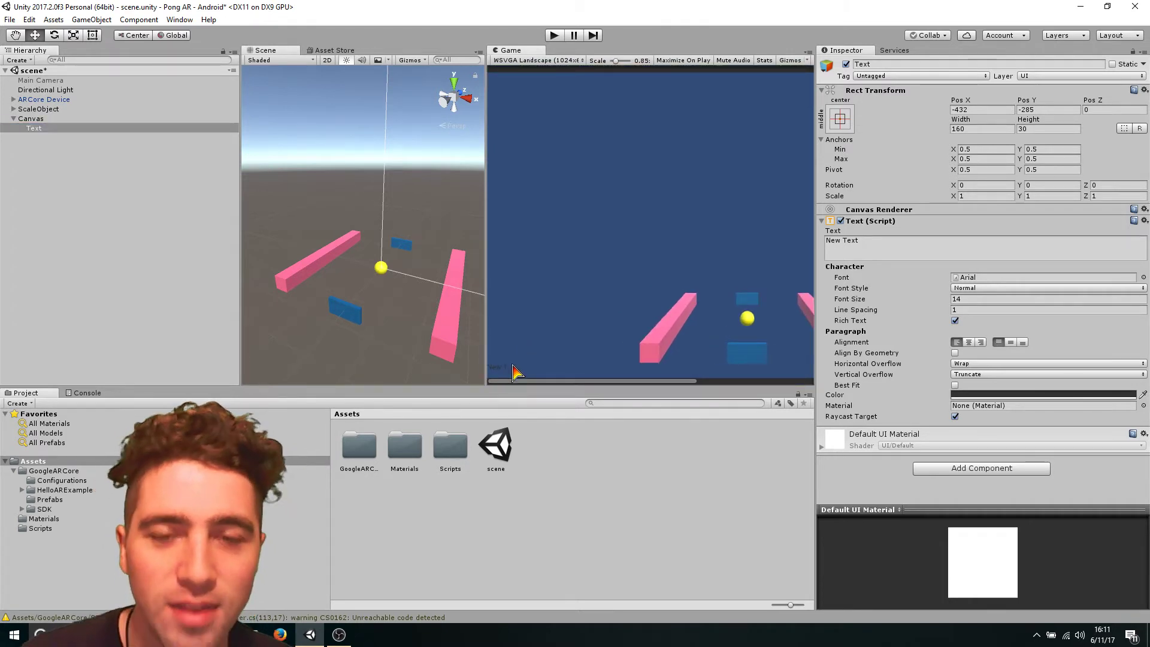
scroll(630, 329, down, 2)
scroll(630, 330, down, 3)
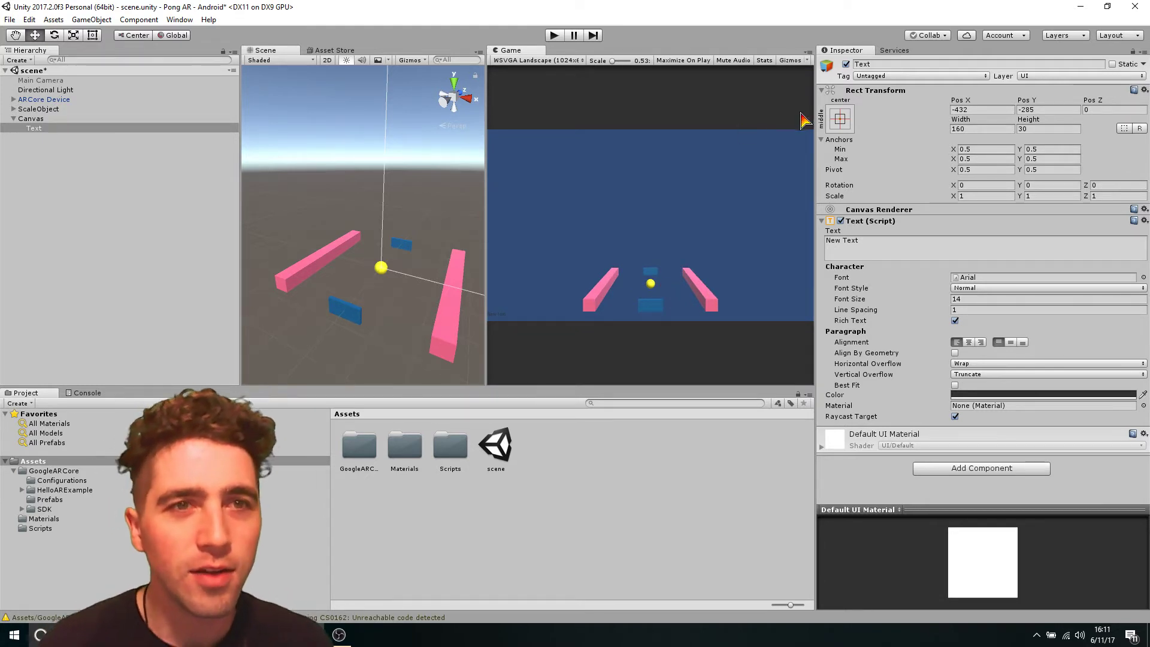
click(865, 301)
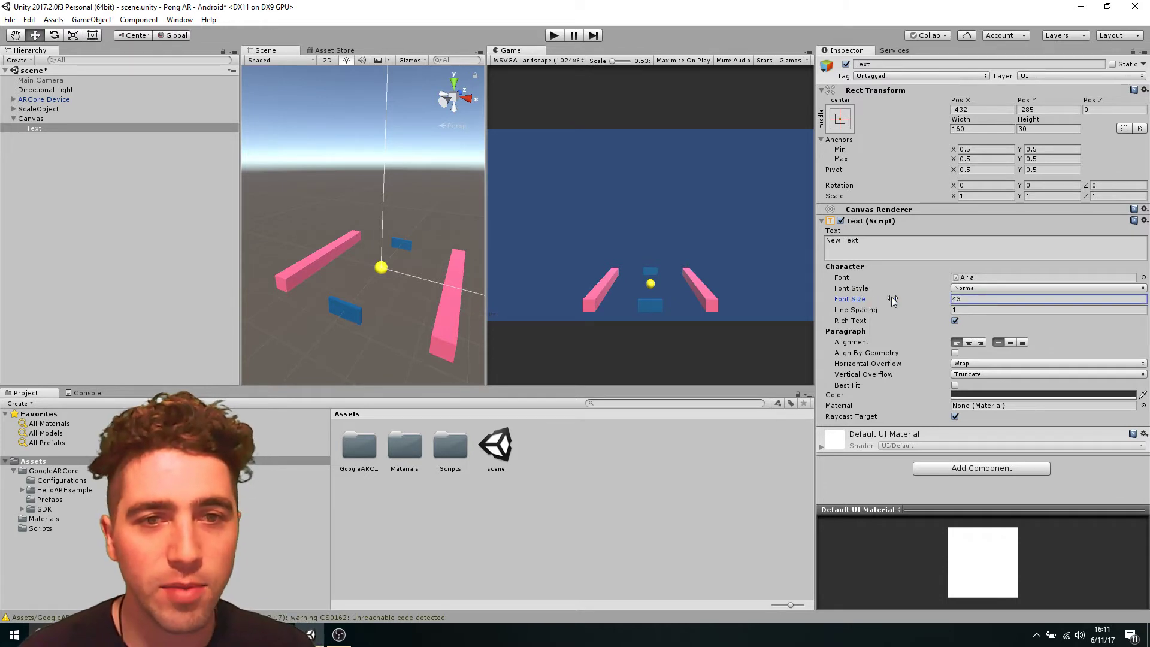
Set the Text's Vertical Overflow to Overflow and scrub its Font Size up to 84.
drag(891, 297, 865, 303)
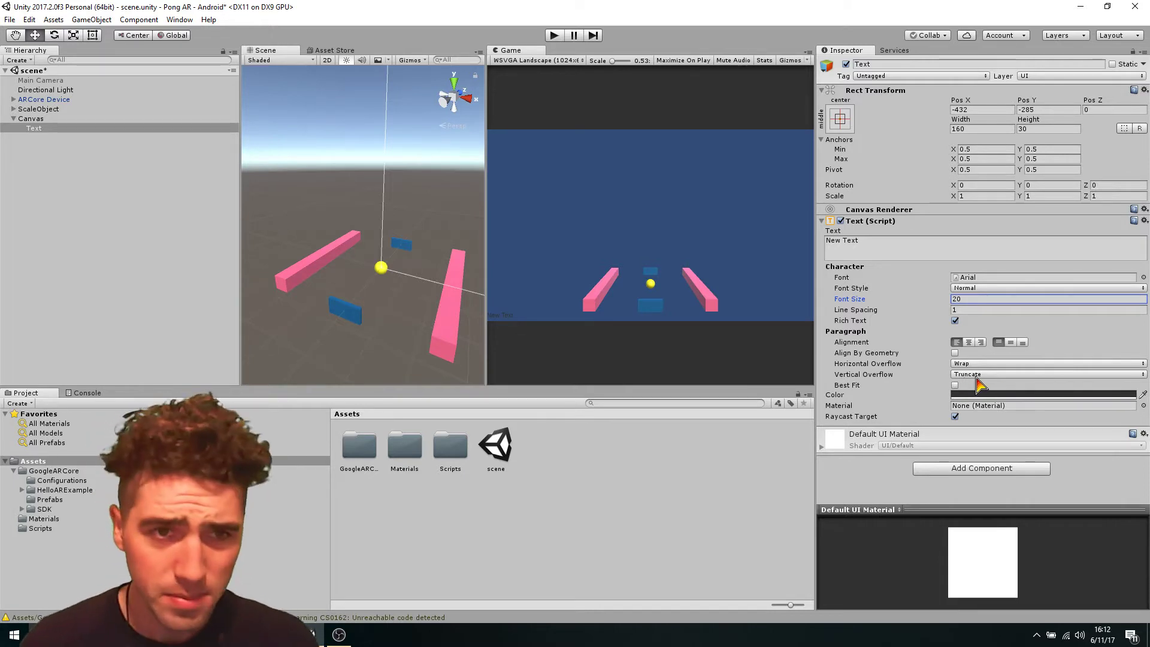
click(978, 375)
click(983, 397)
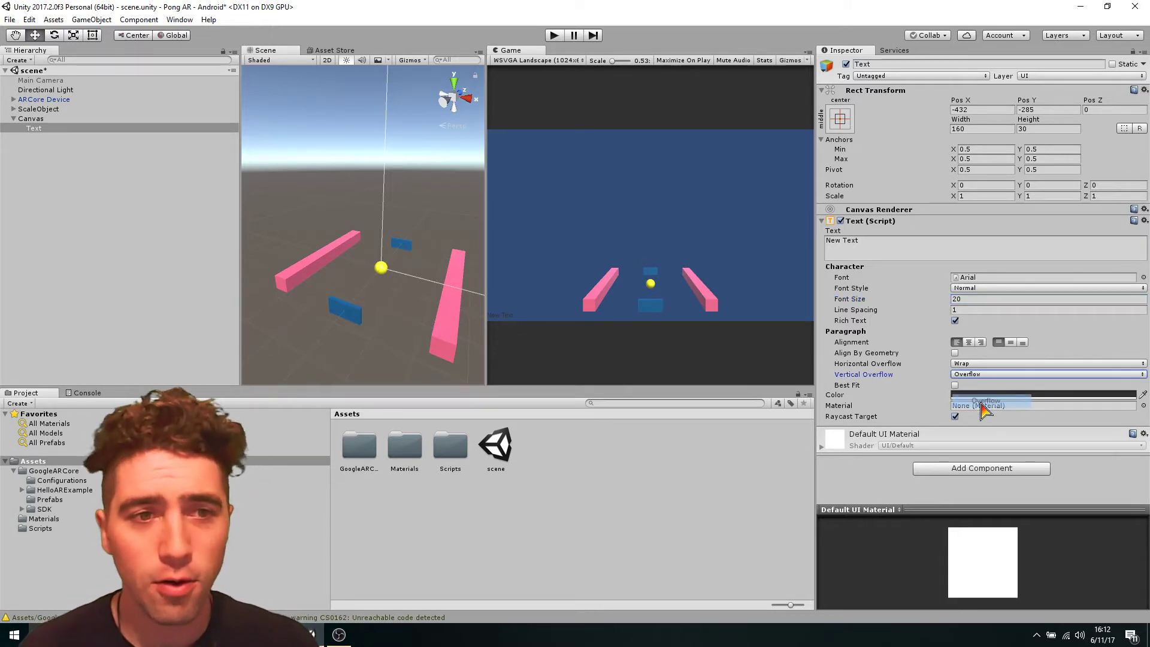
drag(840, 301, 868, 302)
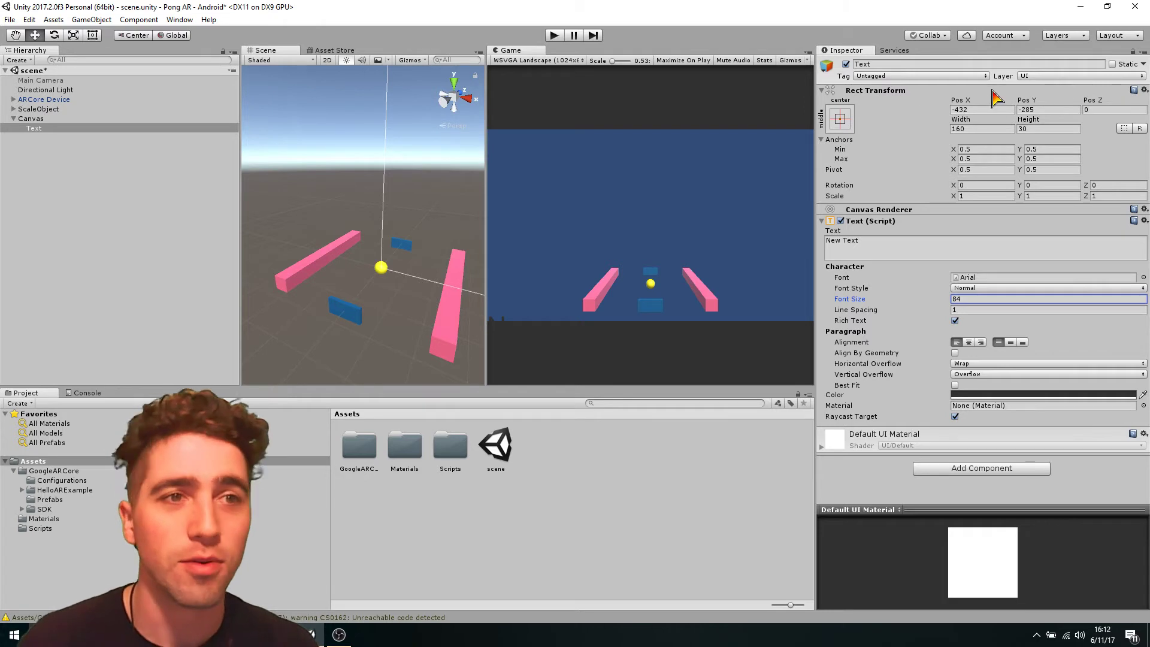
Set Pos Y to 241.6 and center the text alignment horizontally and vertically.
drag(960, 102, 237, 111)
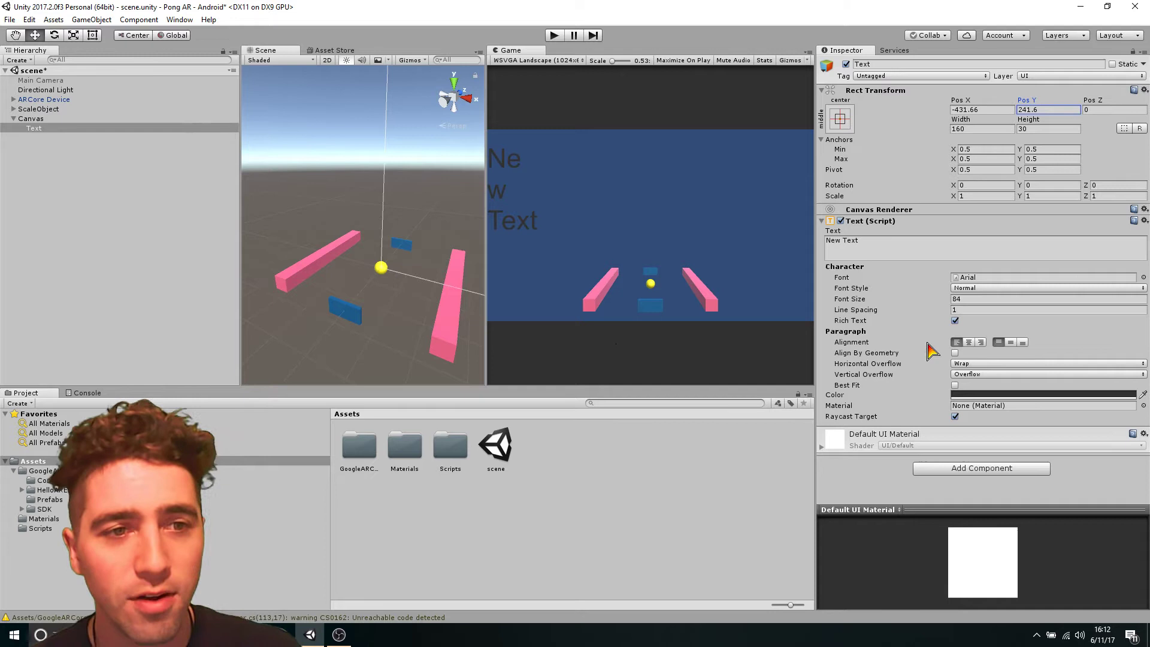
click(968, 342)
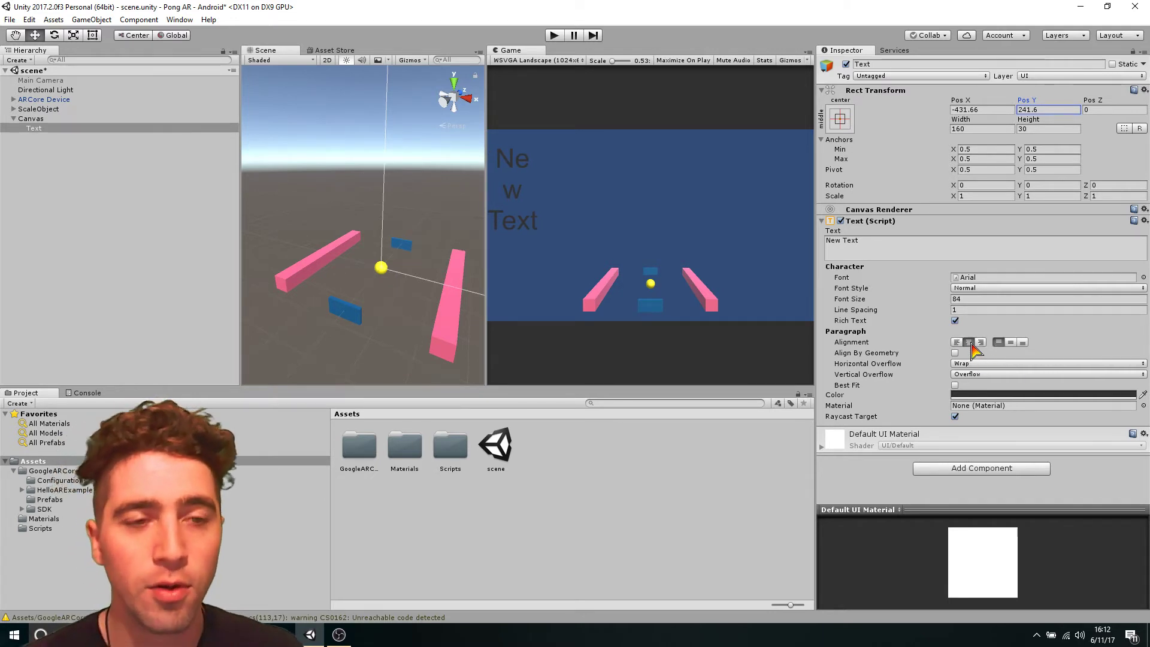
click(1012, 342)
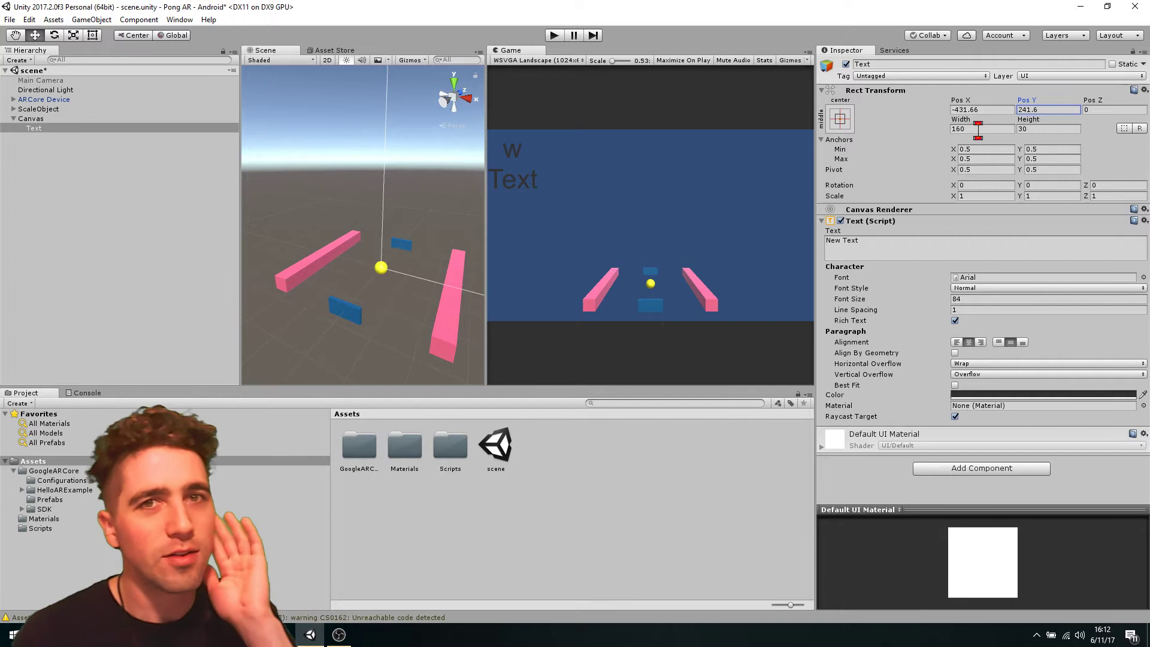
Resize the Text's Rect Transform box to 1000 by 1000.
click(985, 129)
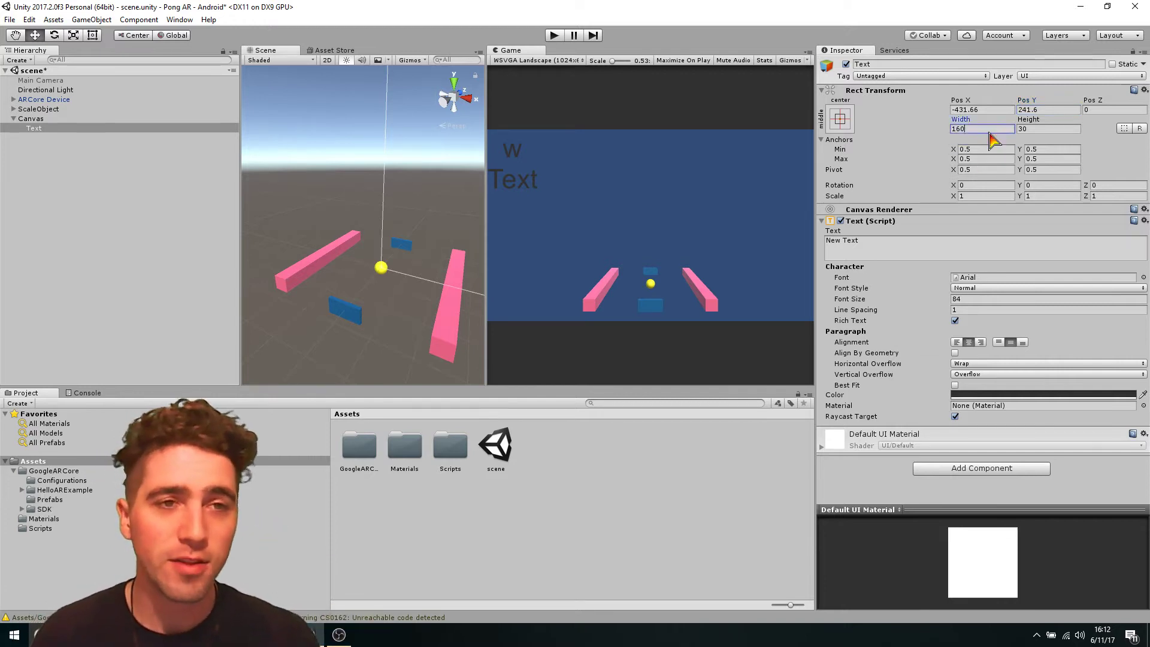
double_click(988, 131)
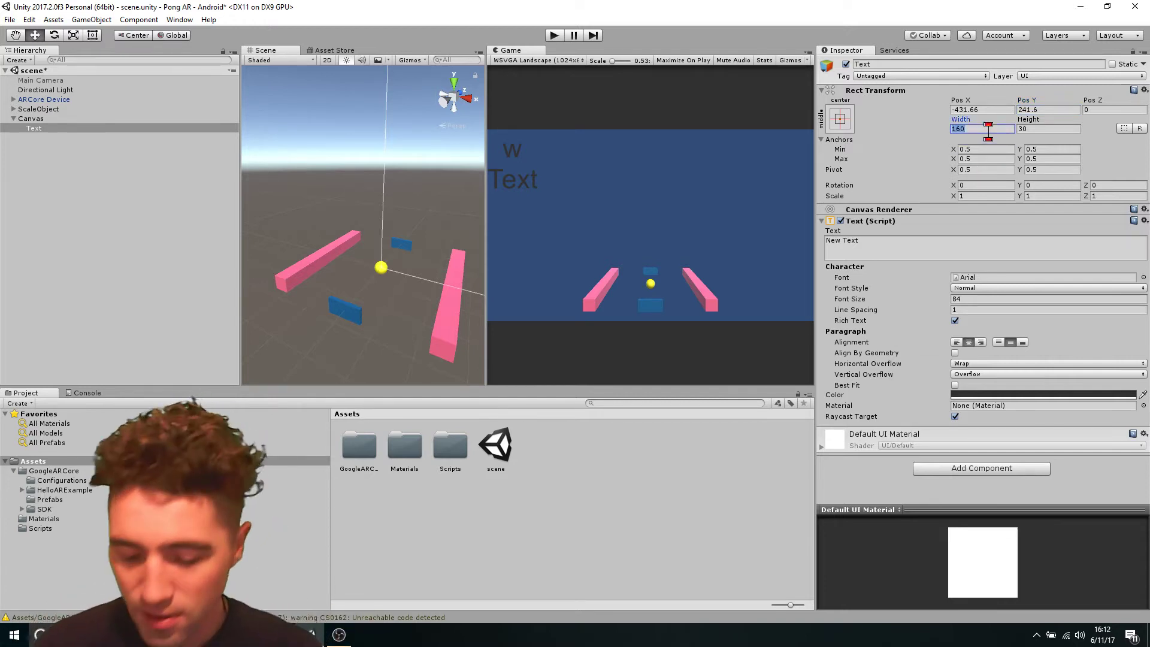
text(1000)
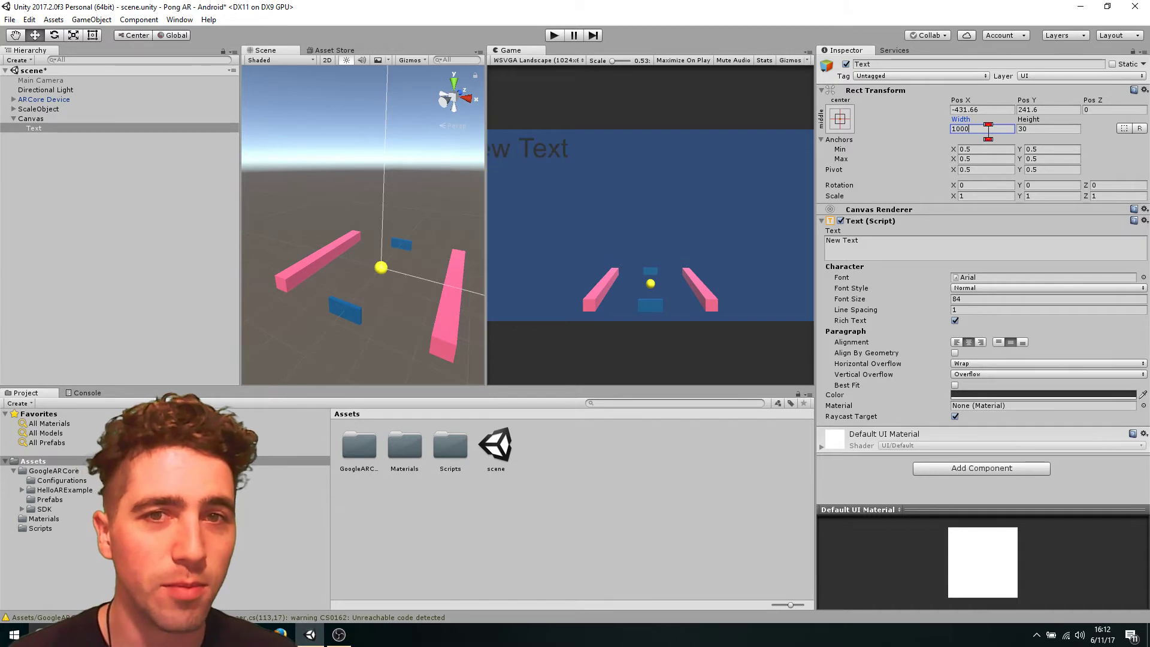
key(Tab)
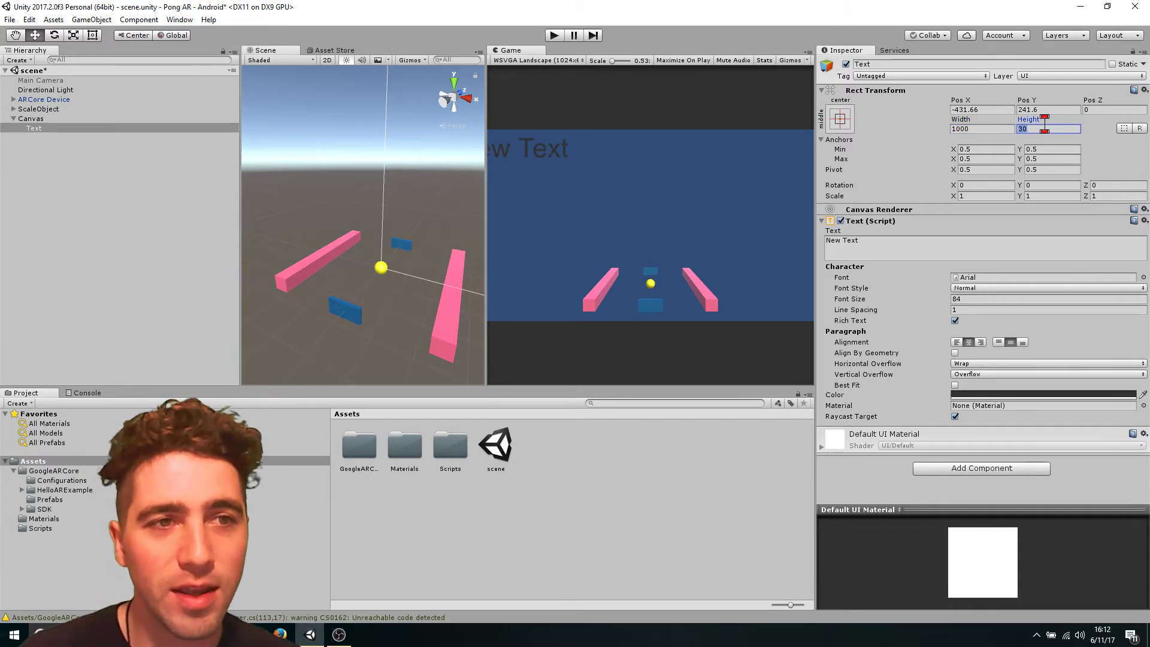
text(1000)
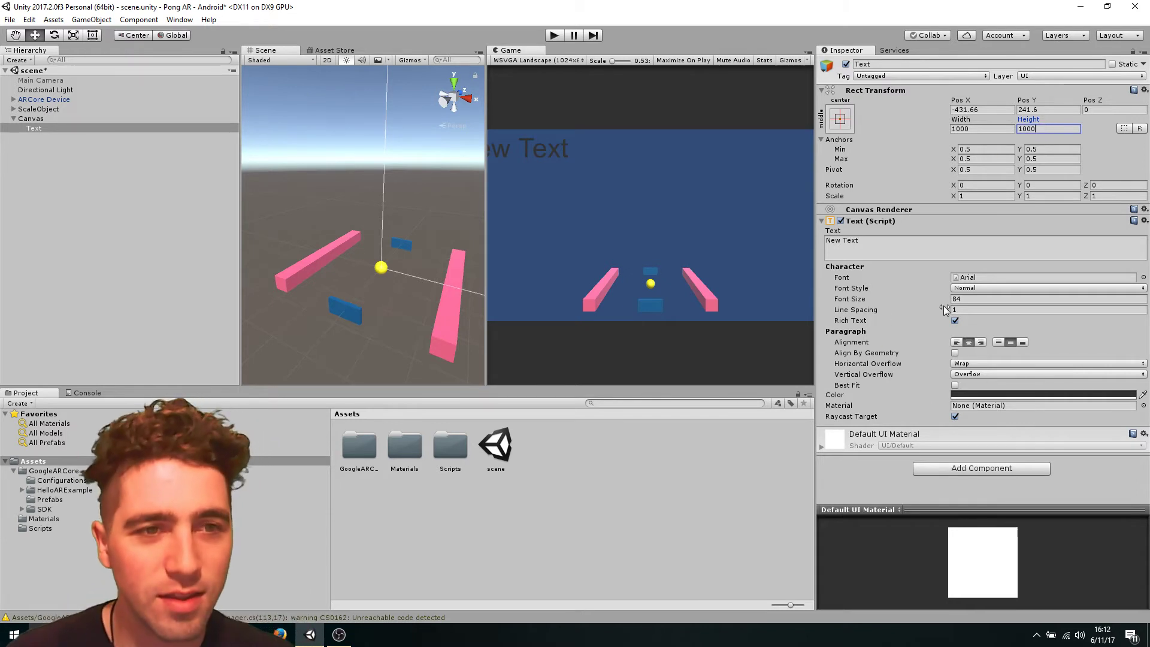
Set the font size to 48 and move the label to Pos X -399.6.
mouse_move(888, 297)
mouse_down()
mouse_move(1021, 306)
mouse_move(899, 308)
mouse_up()
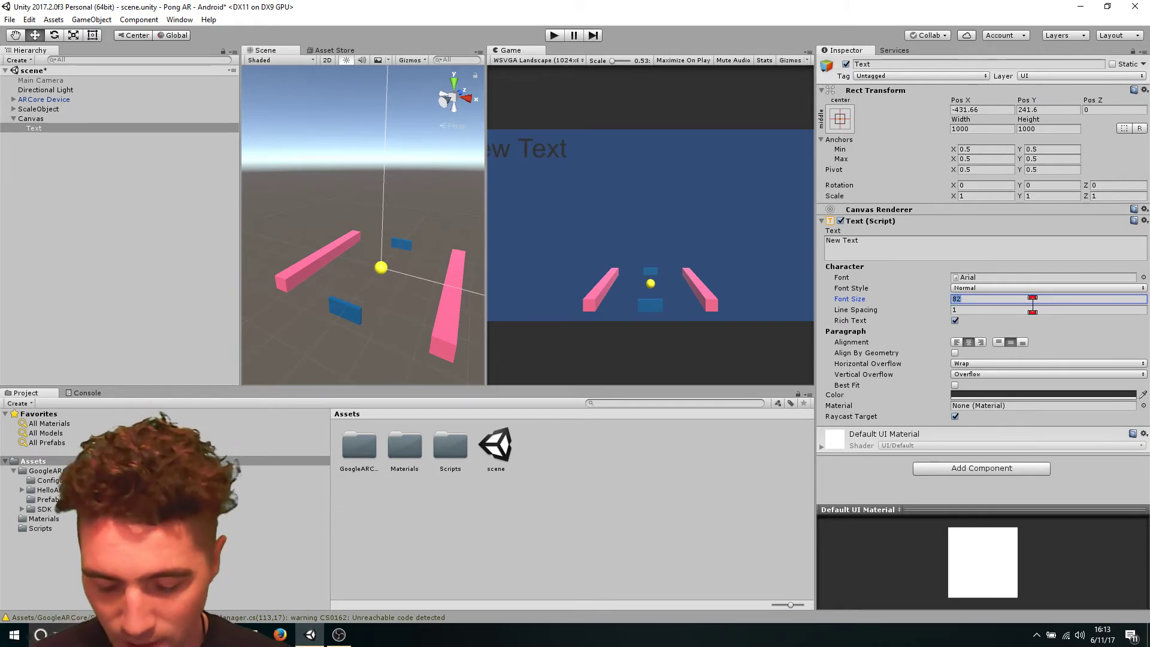
text(48)
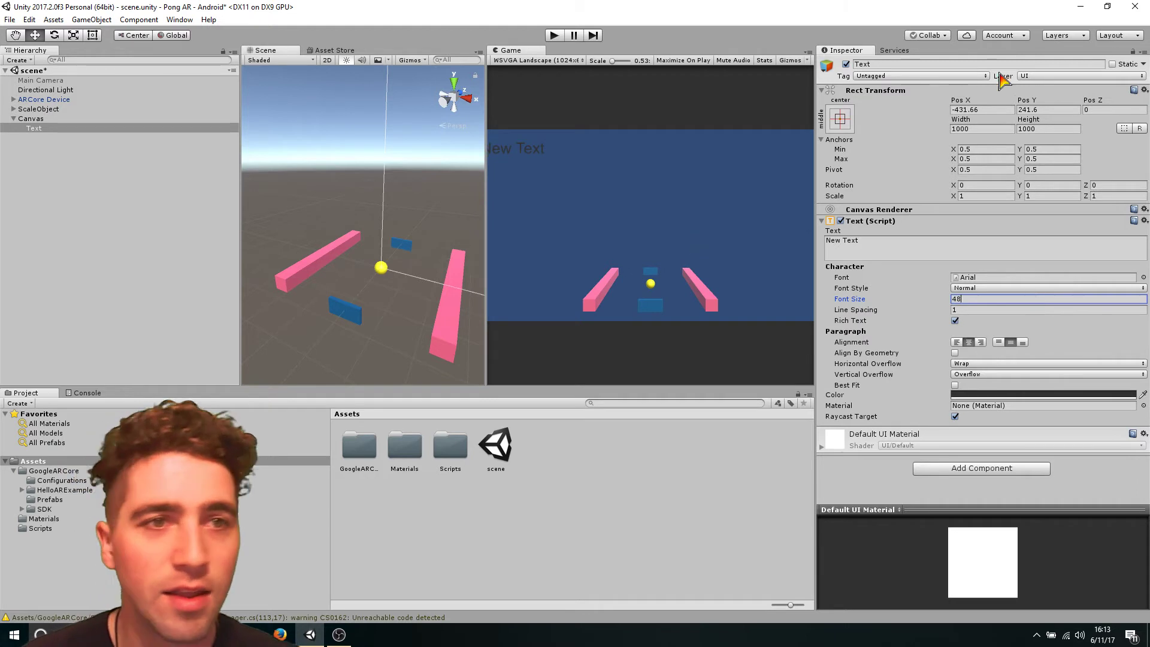
click(981, 102)
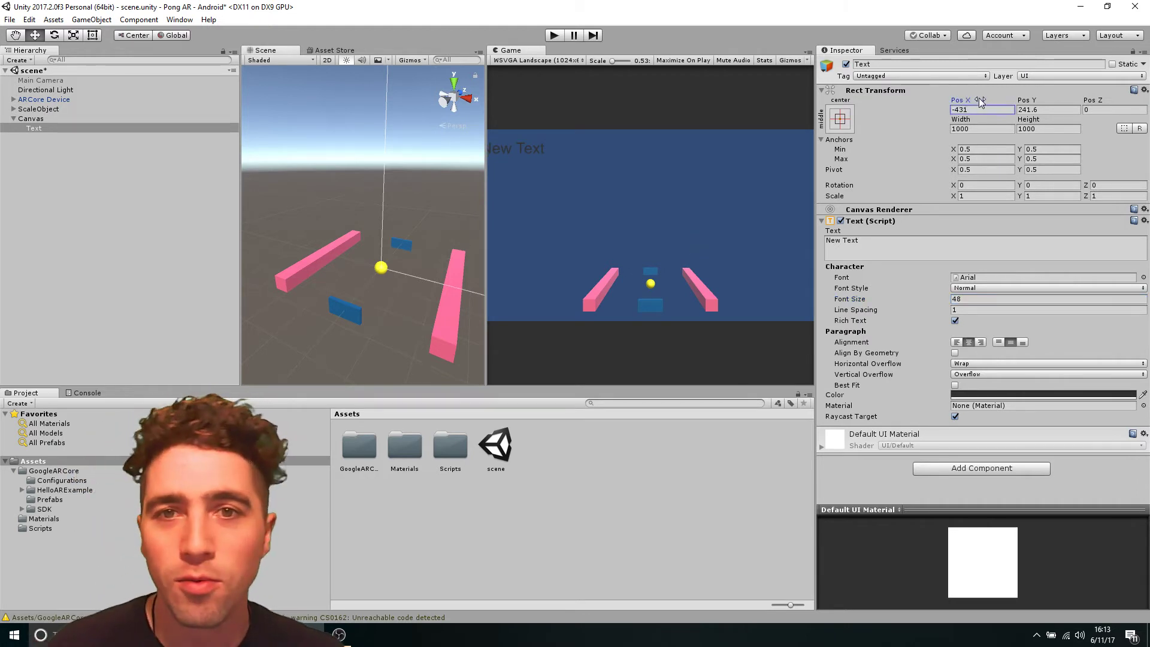
drag(961, 102, 1004, 105)
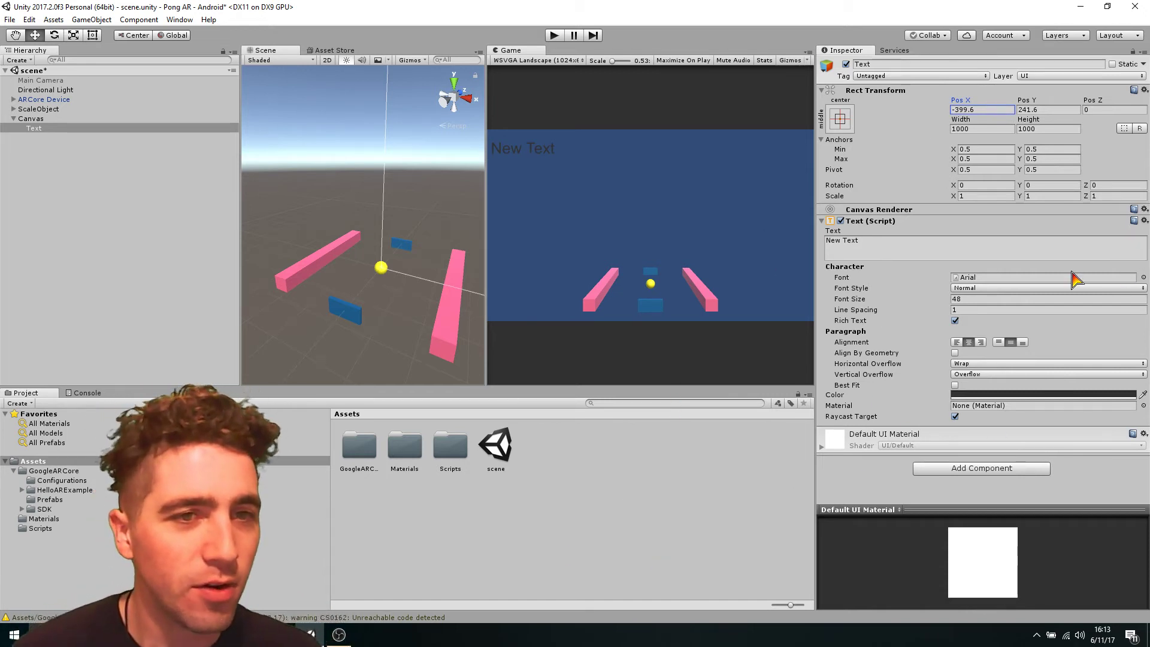
click(1144, 278)
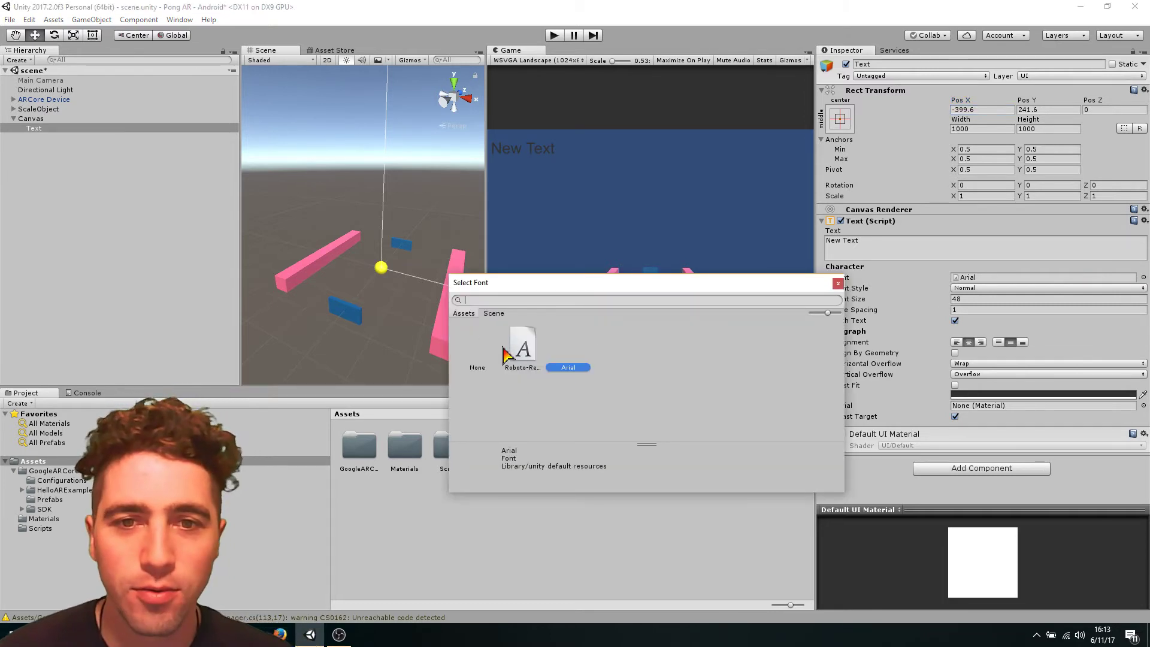
click(521, 351)
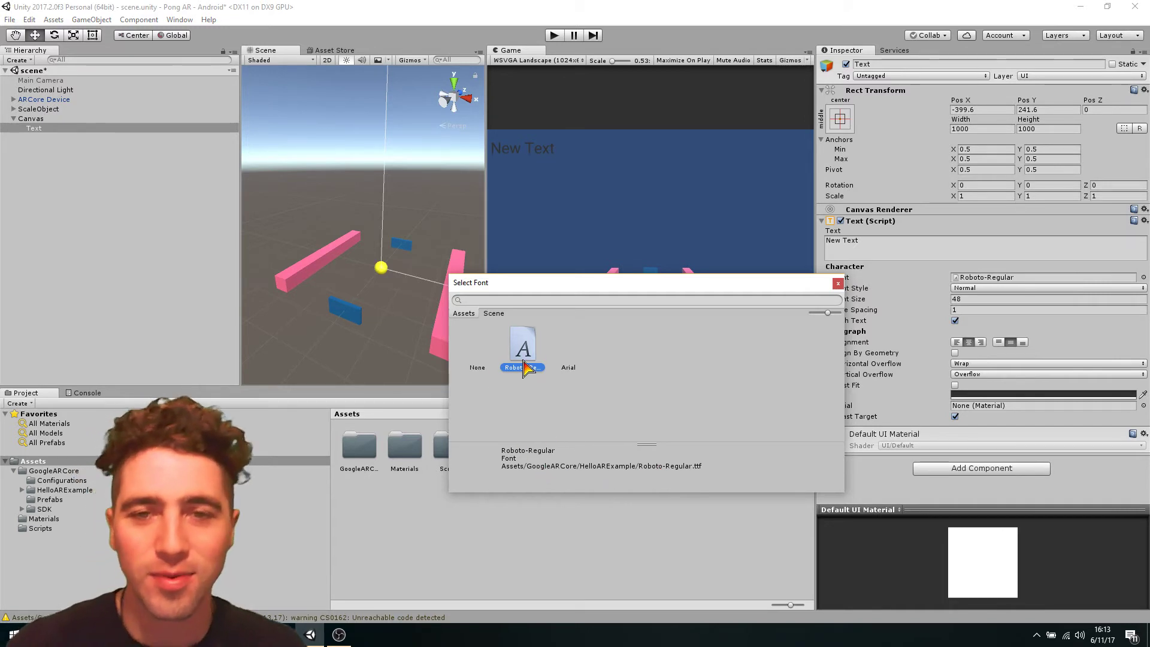
click(570, 346)
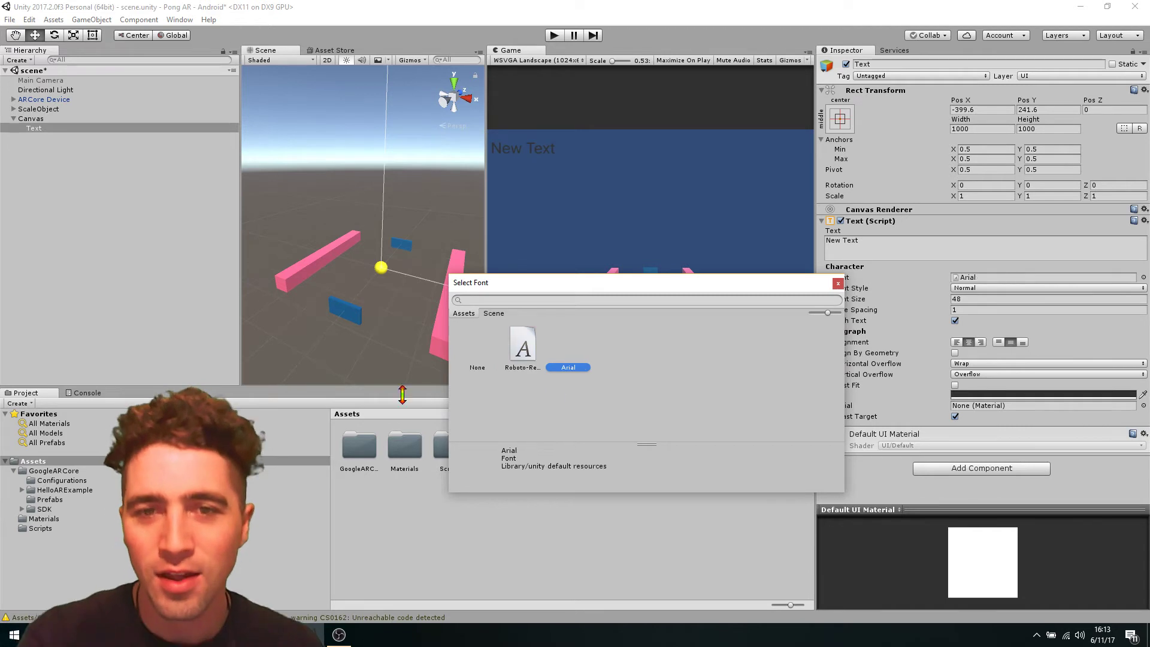
click(838, 284)
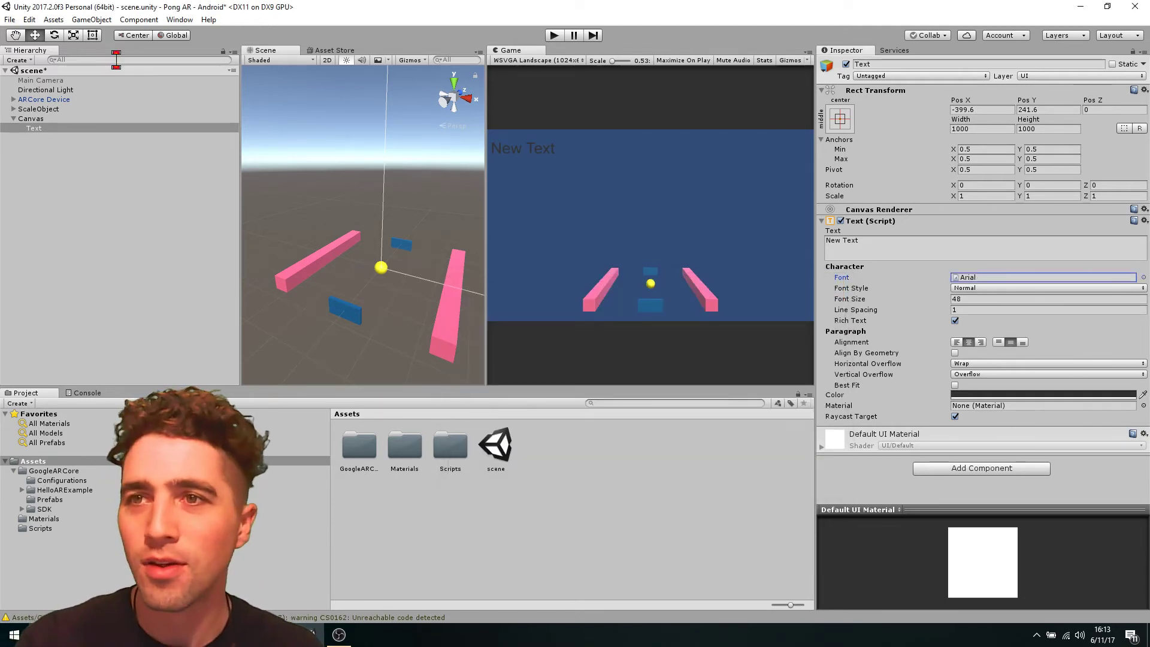
Start importing the Prototyping standard assets package from the Assets menu.
click(90, 19)
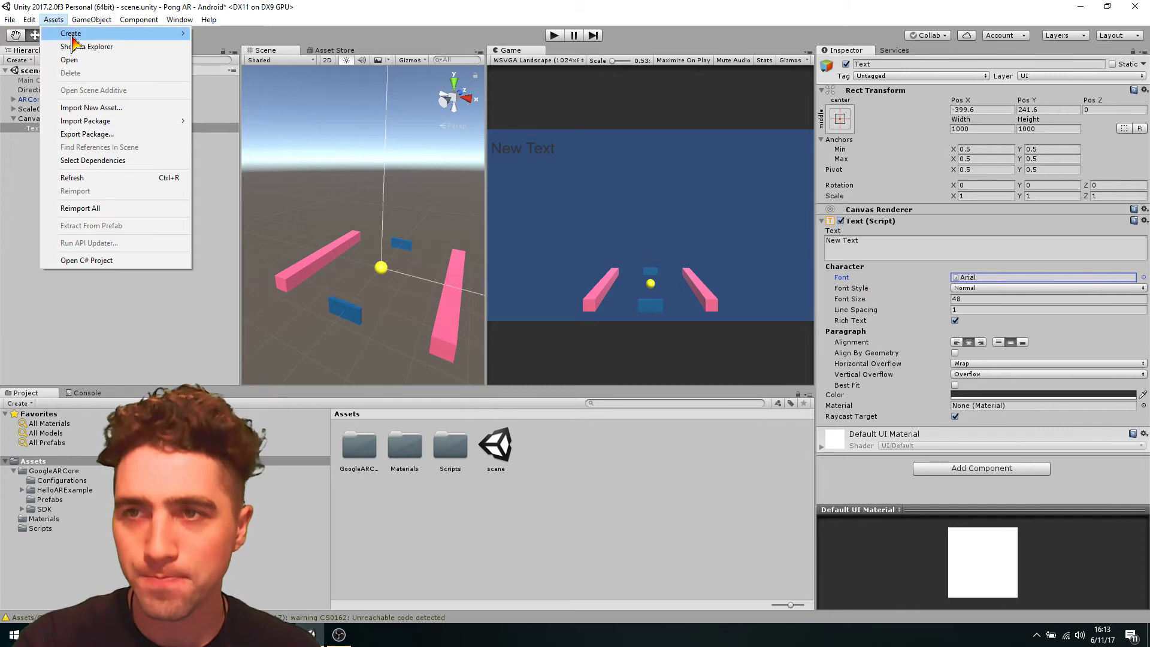
mouse_move(115, 122)
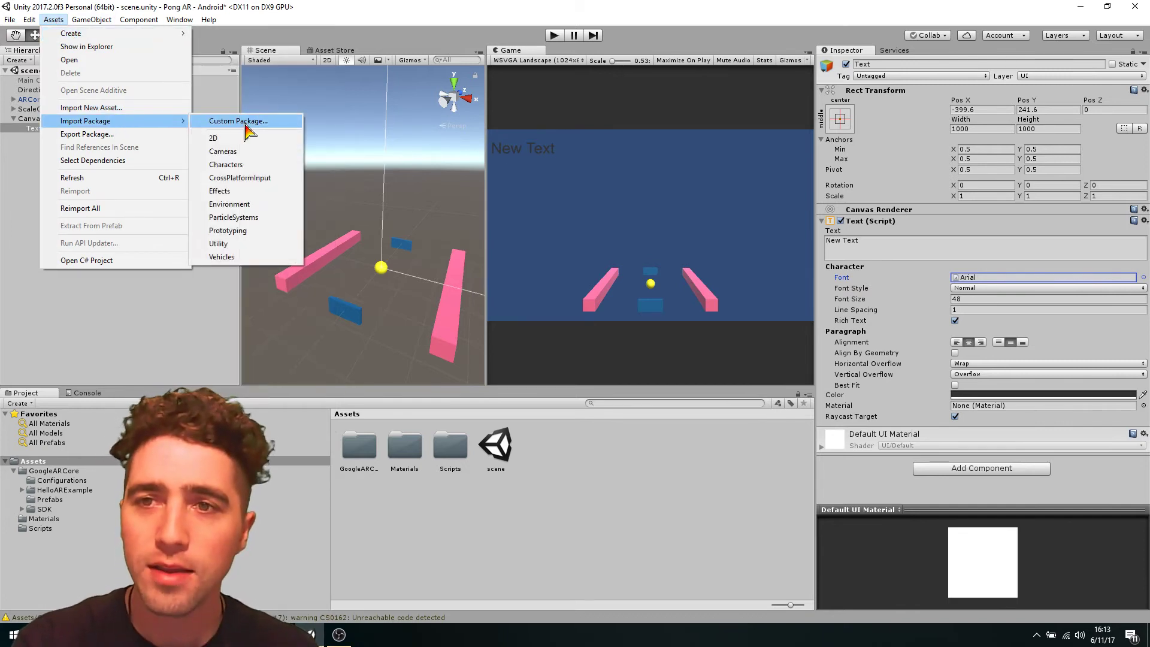
click(244, 233)
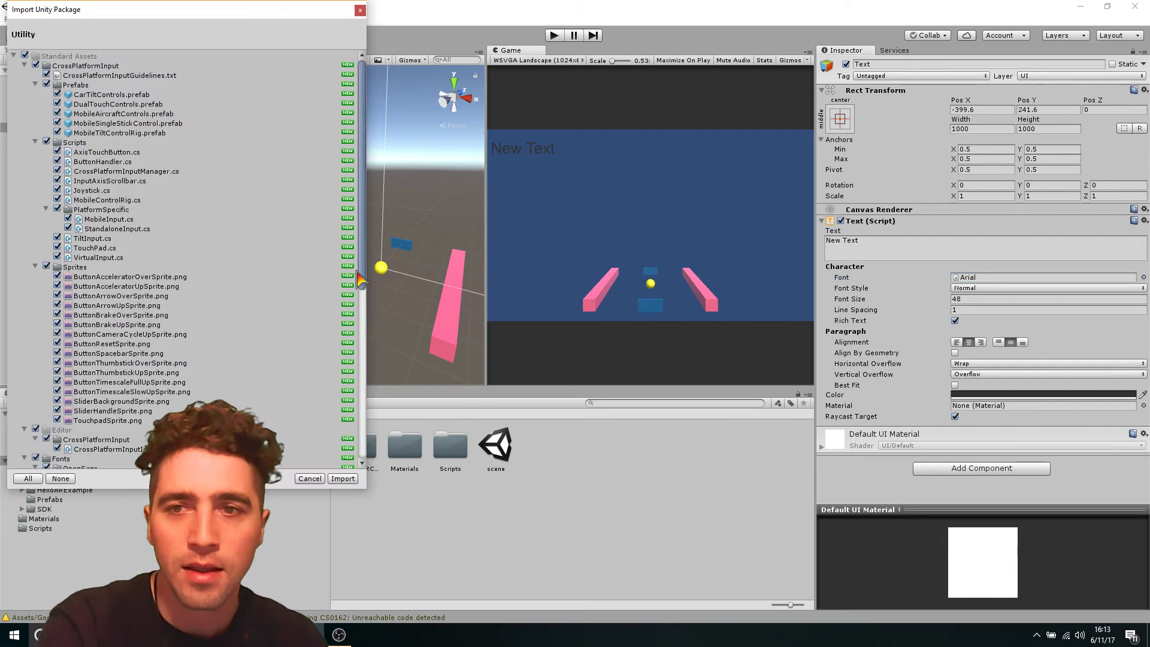
scroll(109, 315, down, 10)
scroll(108, 315, up, 10)
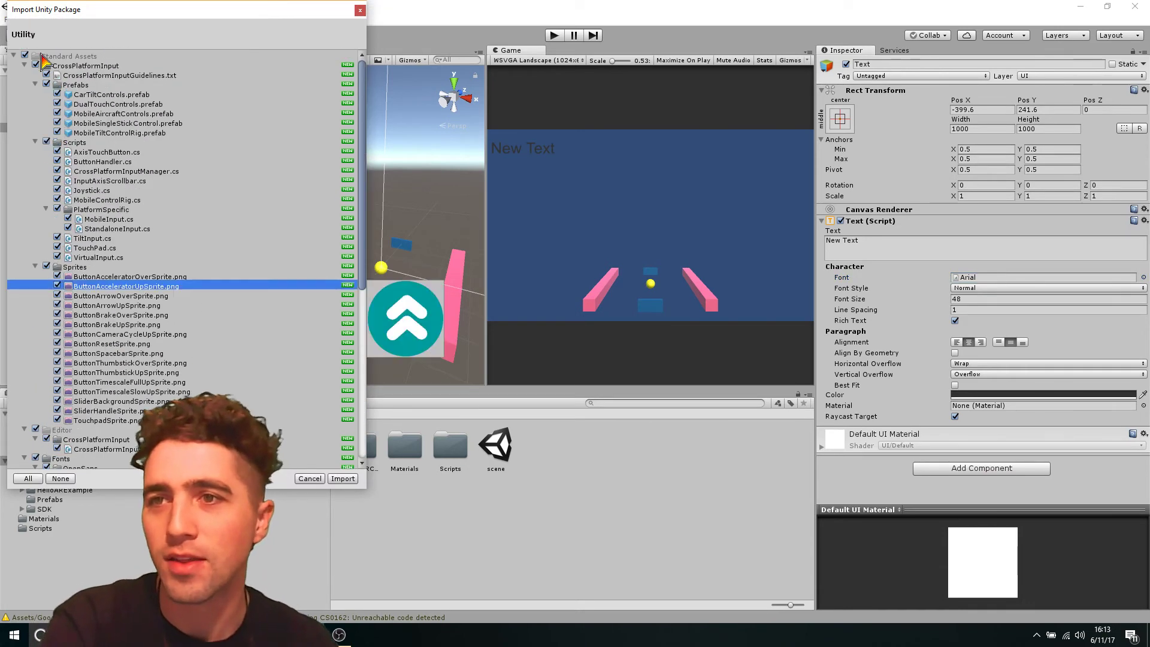
Untick CrossPlatformInput, Editor and Utility, and import only the Fonts folder.
click(24, 66)
click(25, 75)
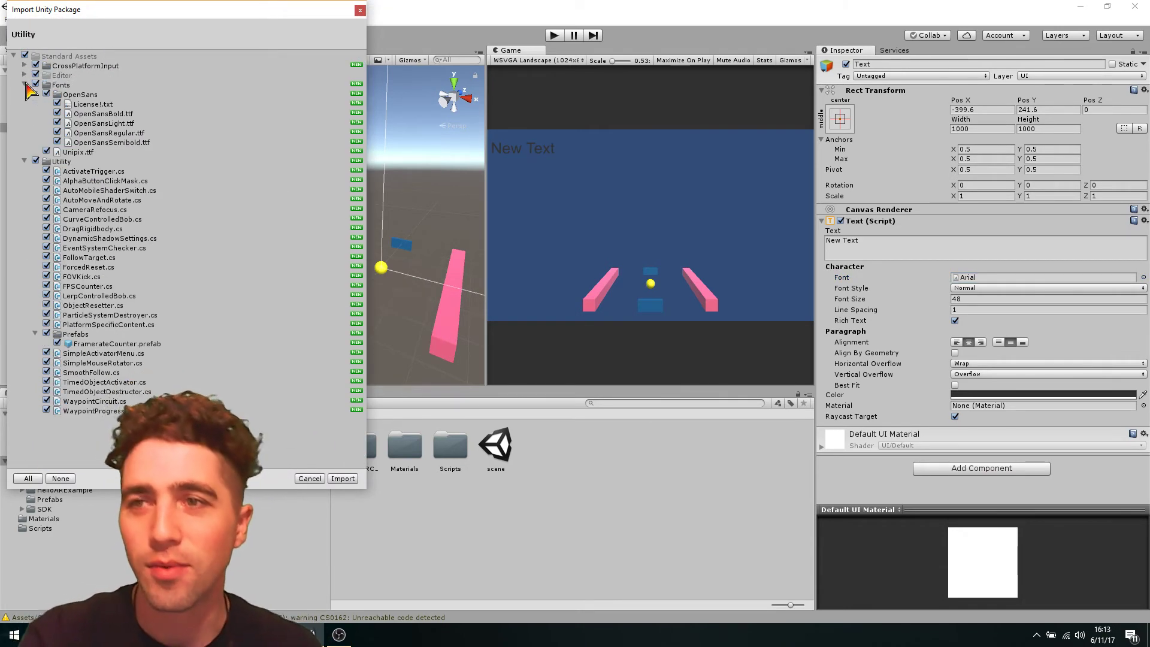
click(25, 85)
click(25, 94)
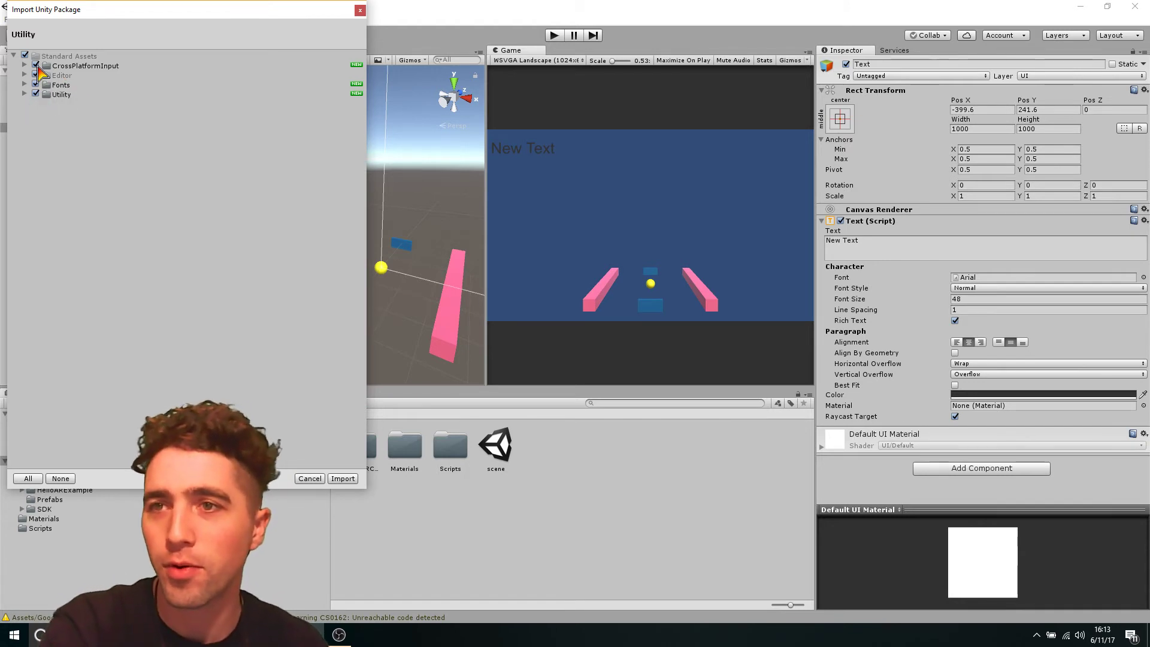
click(35, 65)
click(35, 75)
click(34, 94)
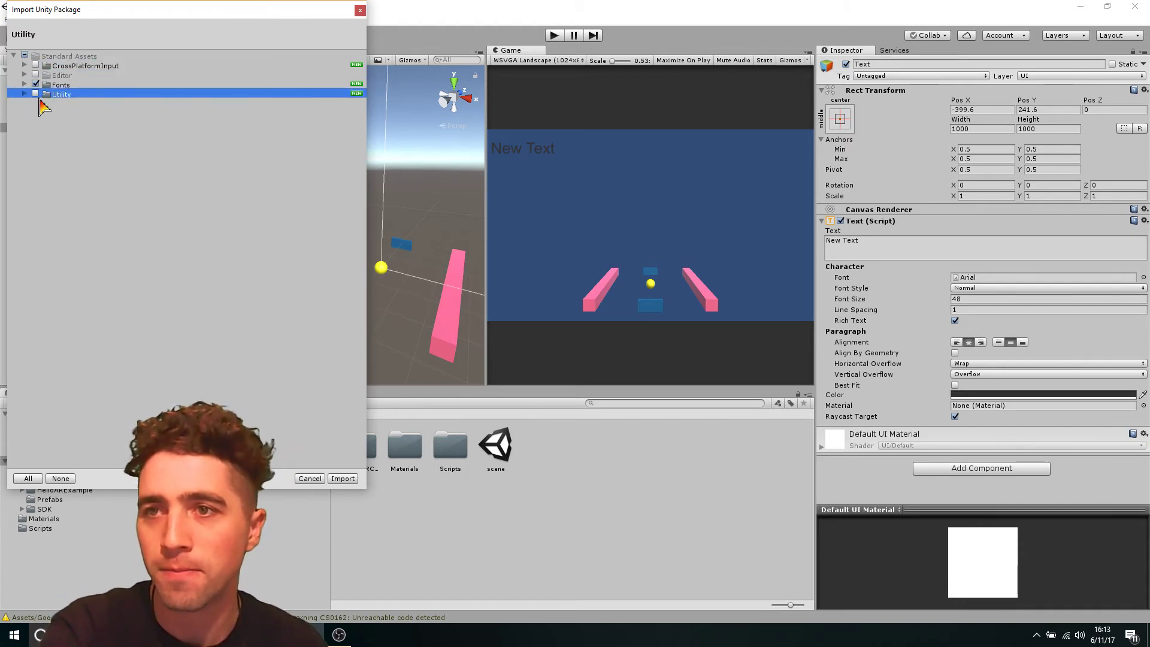
click(352, 479)
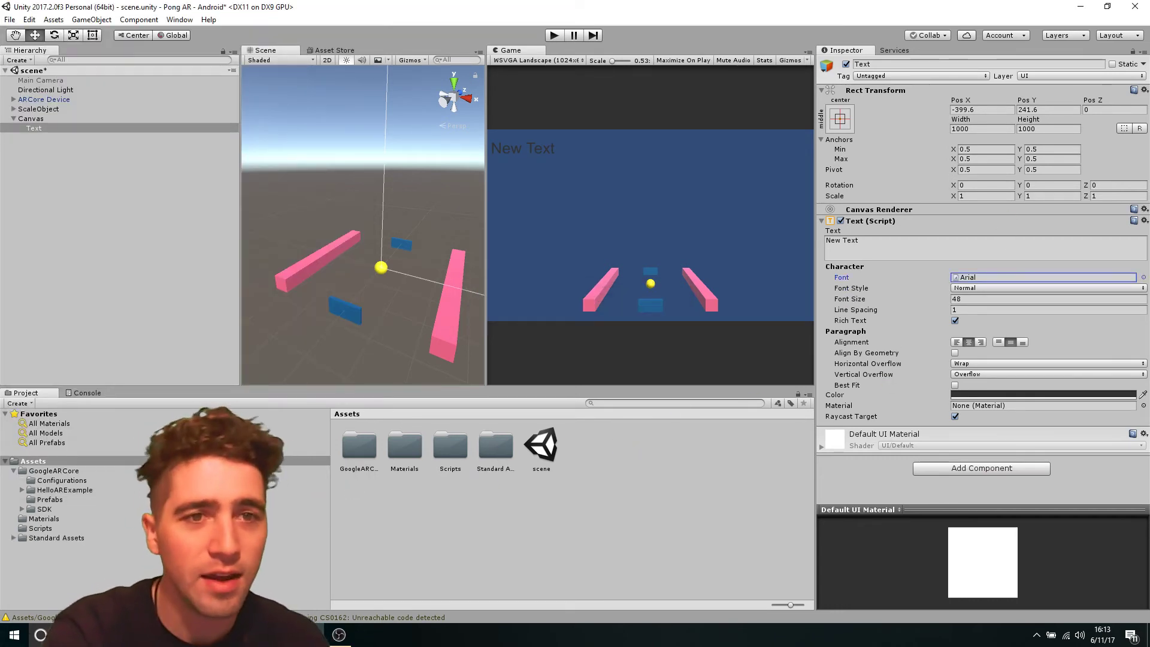
Preview the OpenSans and Roboto fonts on the label, then apply Unipix.
click(1143, 277)
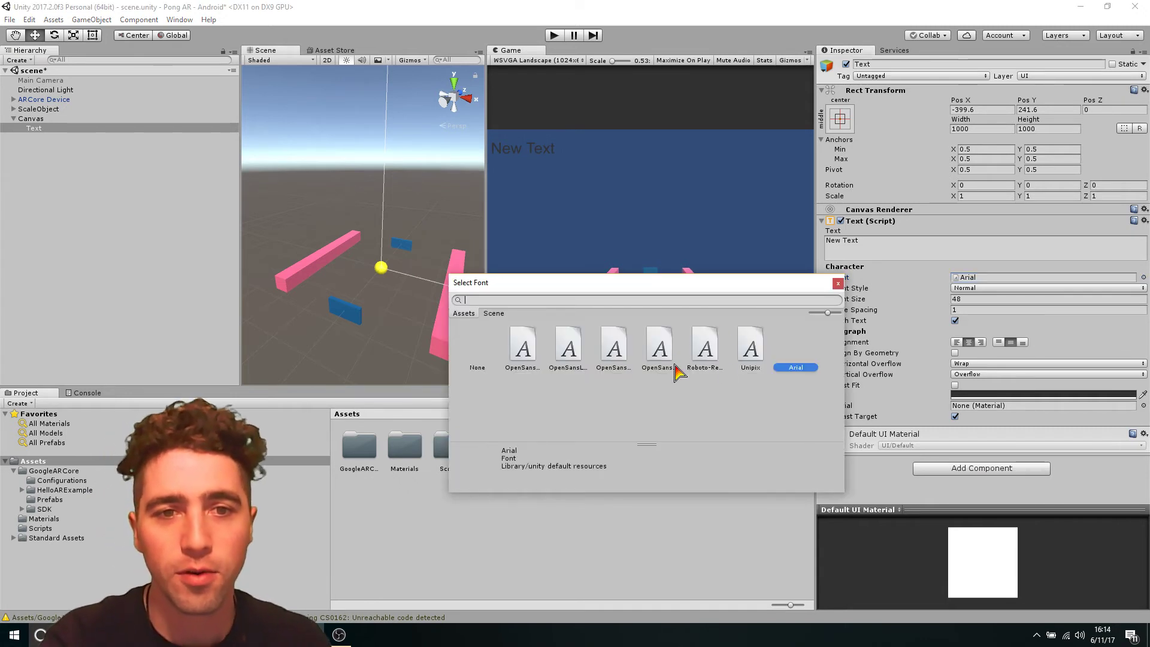
click(535, 351)
click(566, 351)
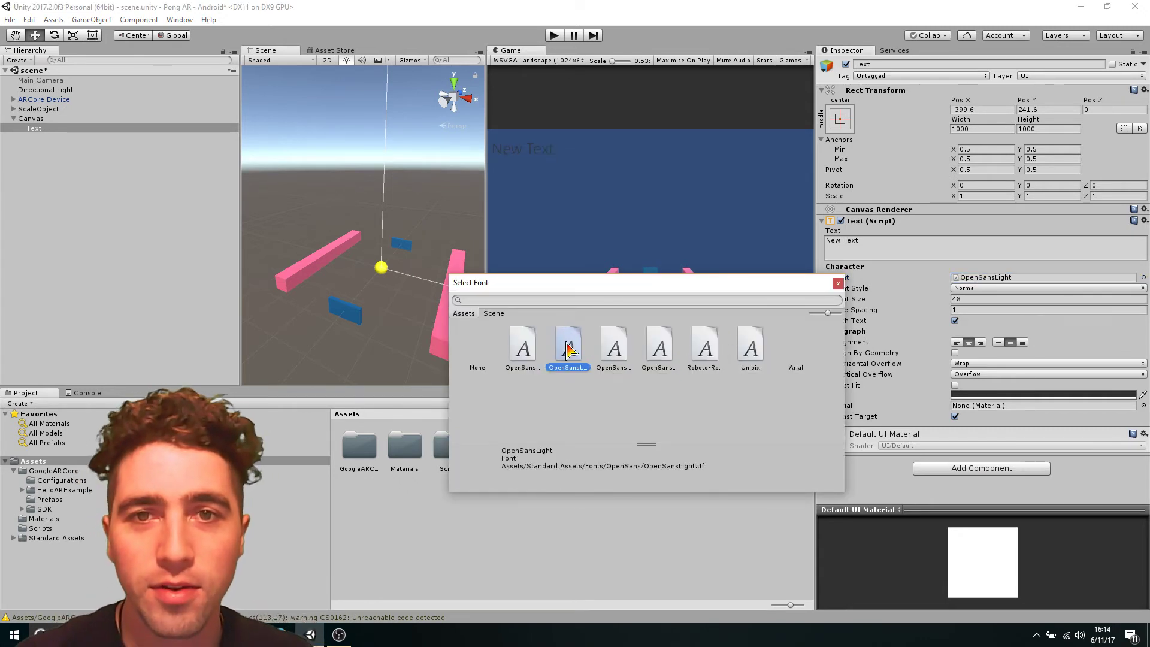
click(622, 352)
click(660, 351)
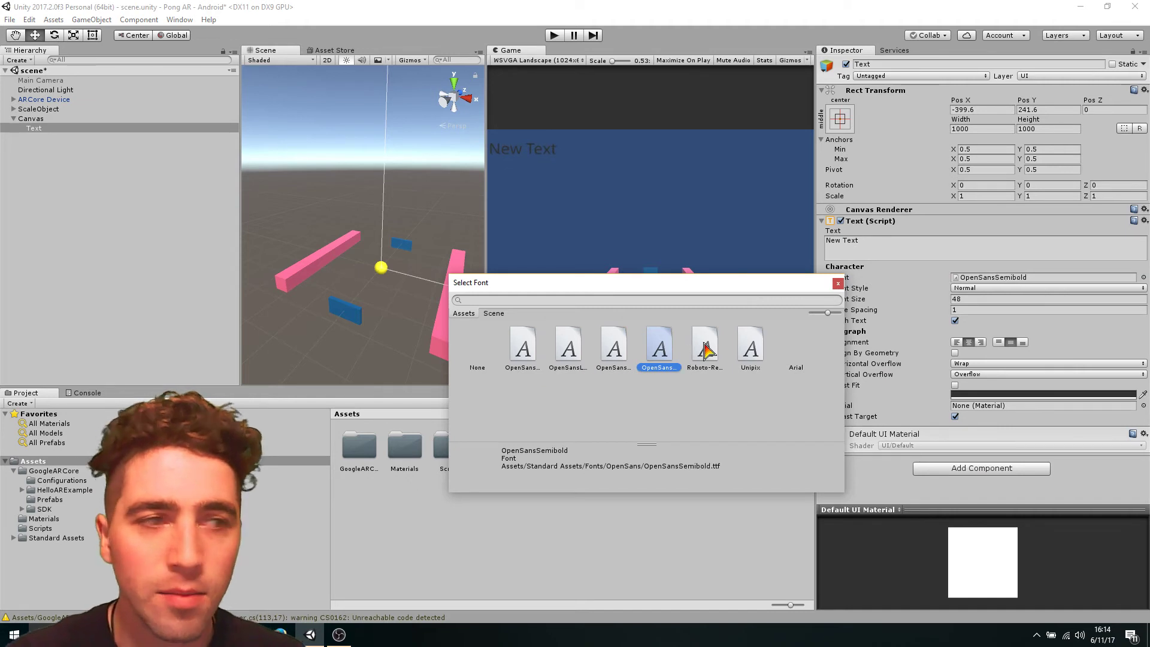
click(705, 350)
click(752, 354)
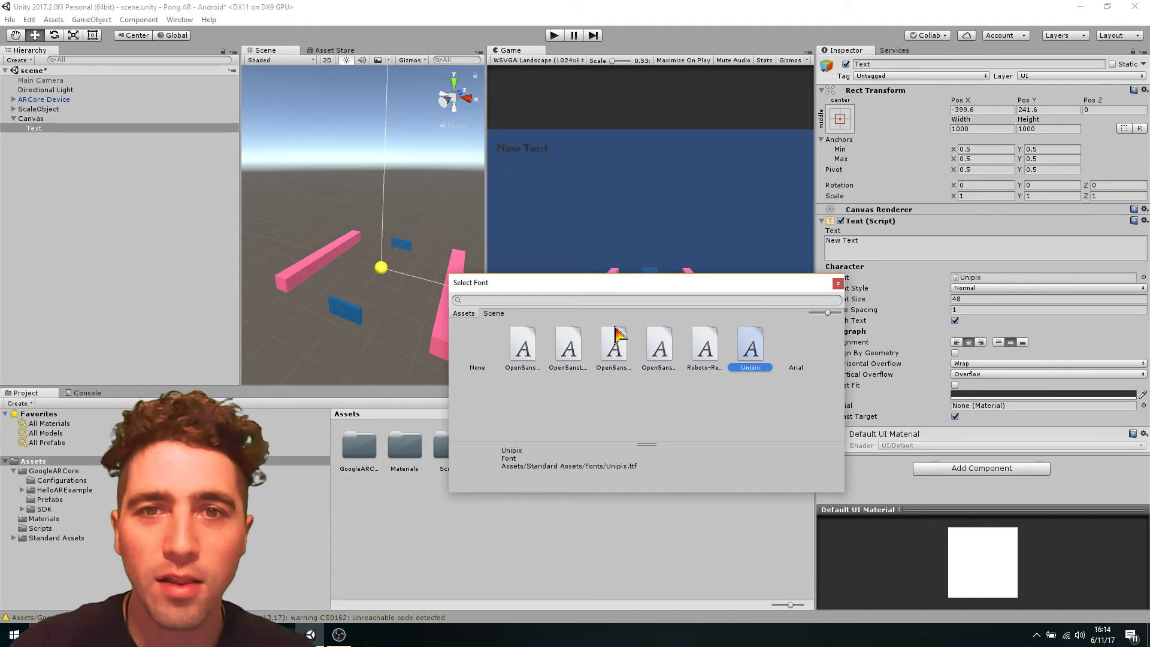
double_click(758, 356)
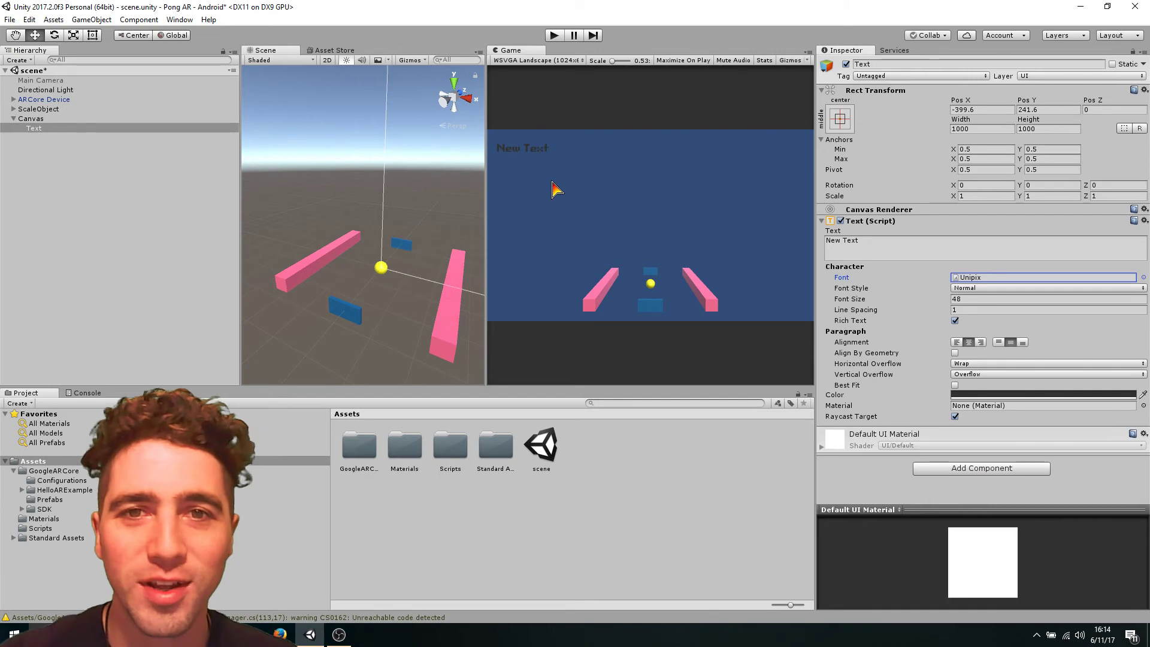
Set the text colour to bright green 32E632 by raising the G slider.
click(1064, 395)
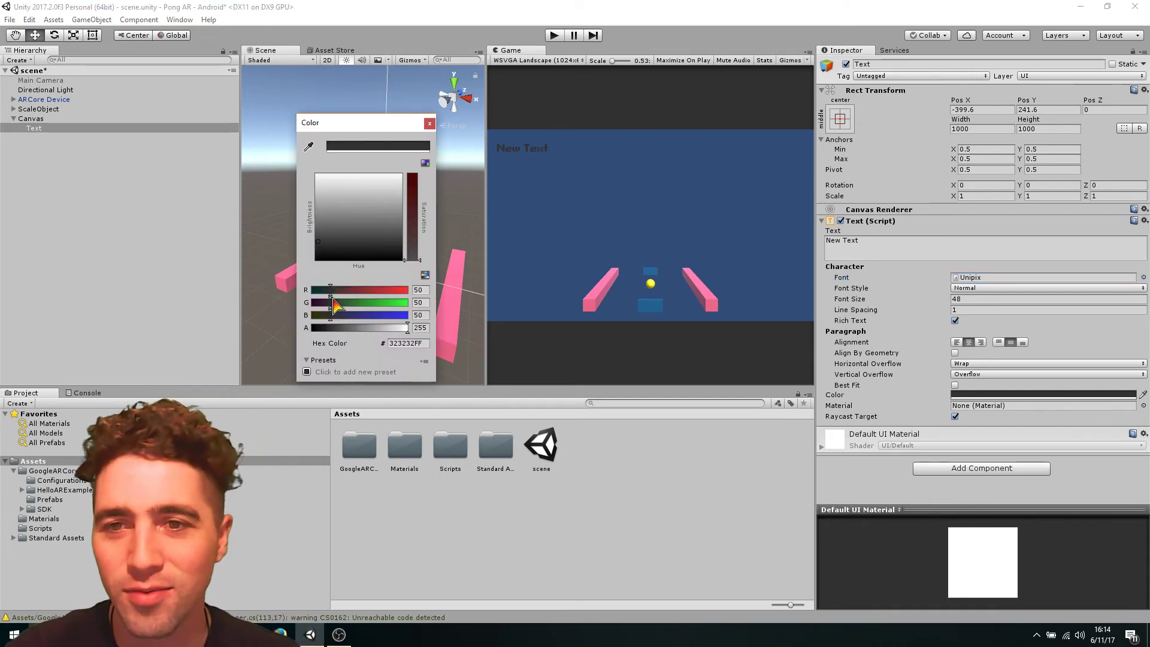
drag(365, 305, 398, 305)
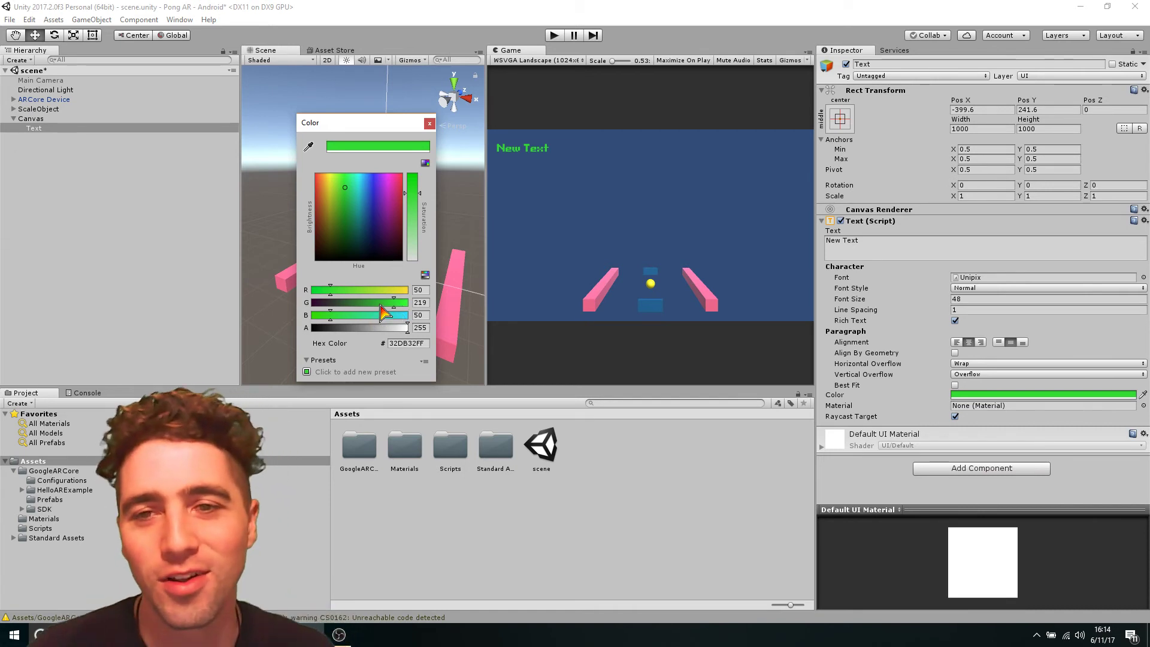
drag(394, 307, 398, 306)
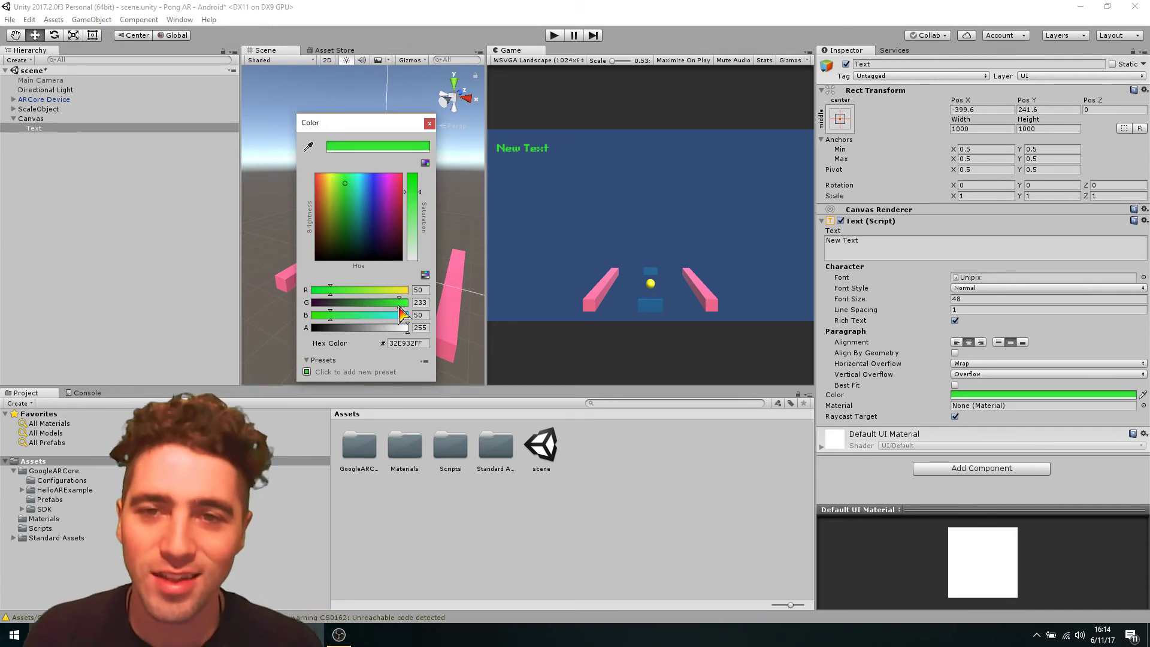
click(429, 123)
Change the label text to 'Computer:' and rename the object computerScore.
click(869, 241)
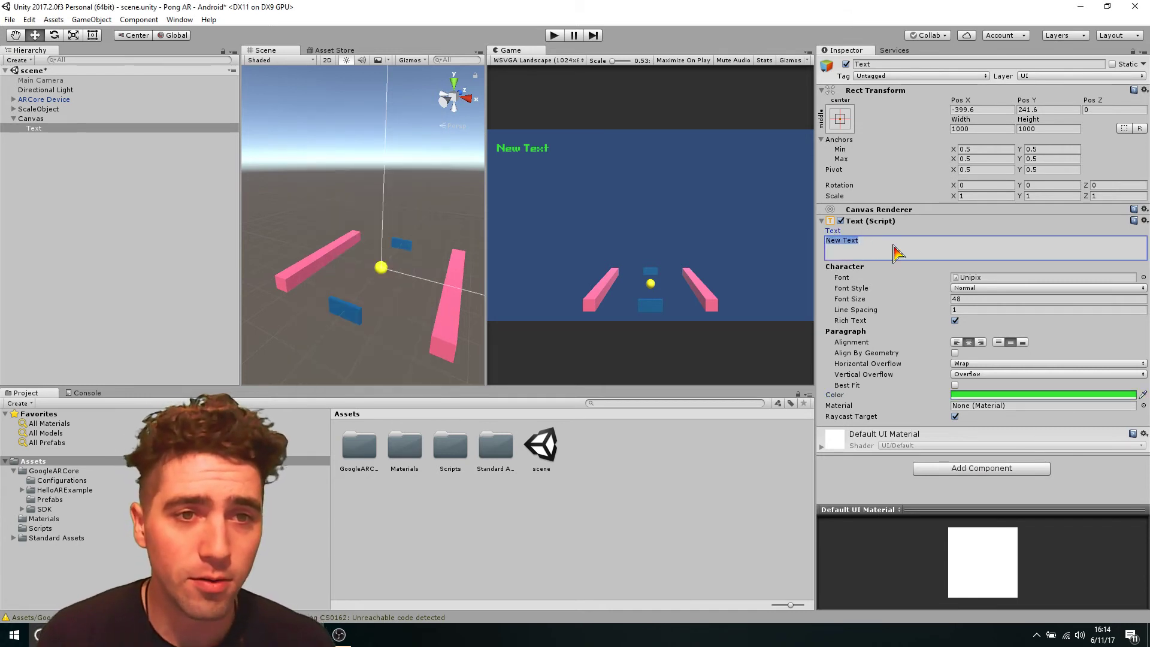
text(C)
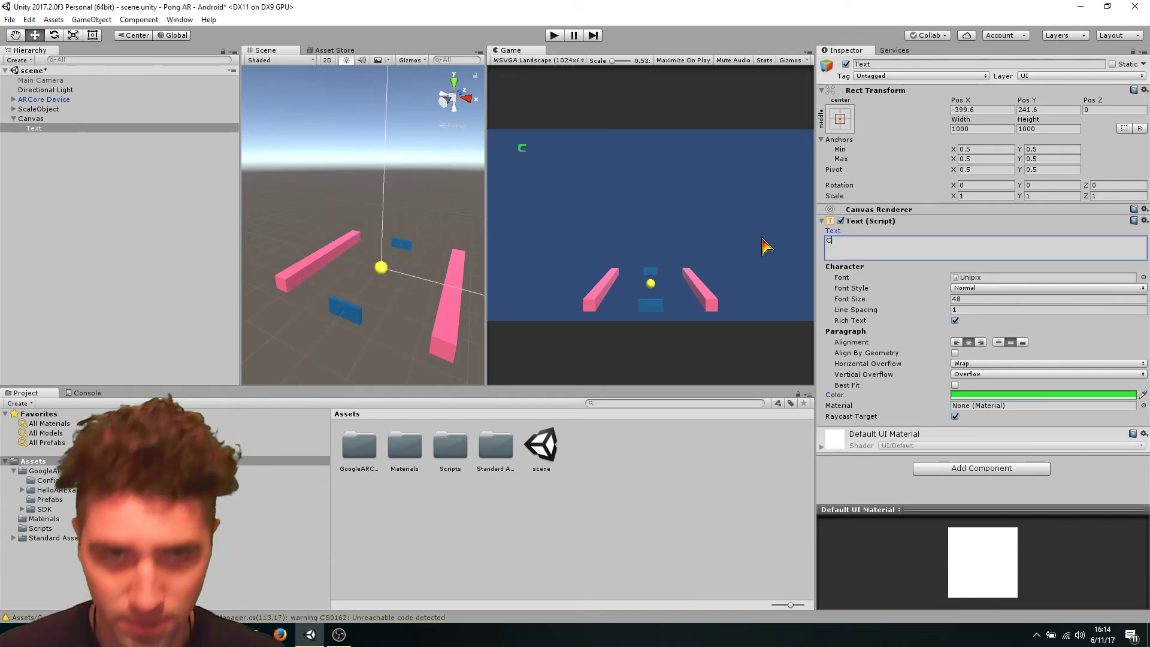
text(omp)
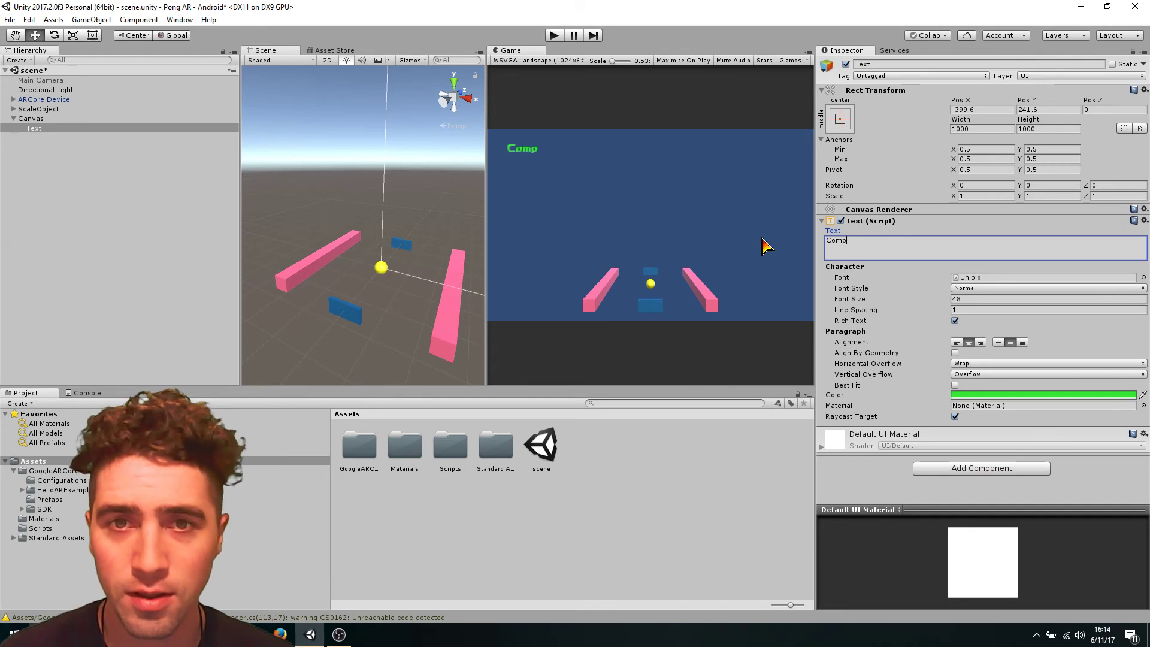
text(oter:)
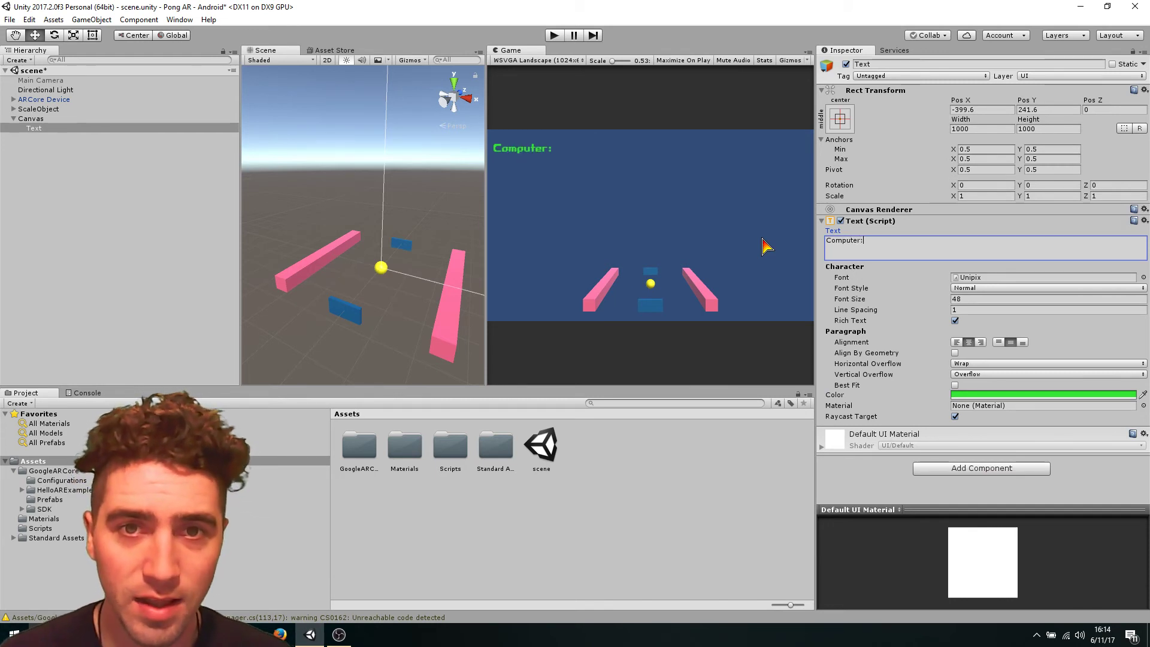
click(880, 65)
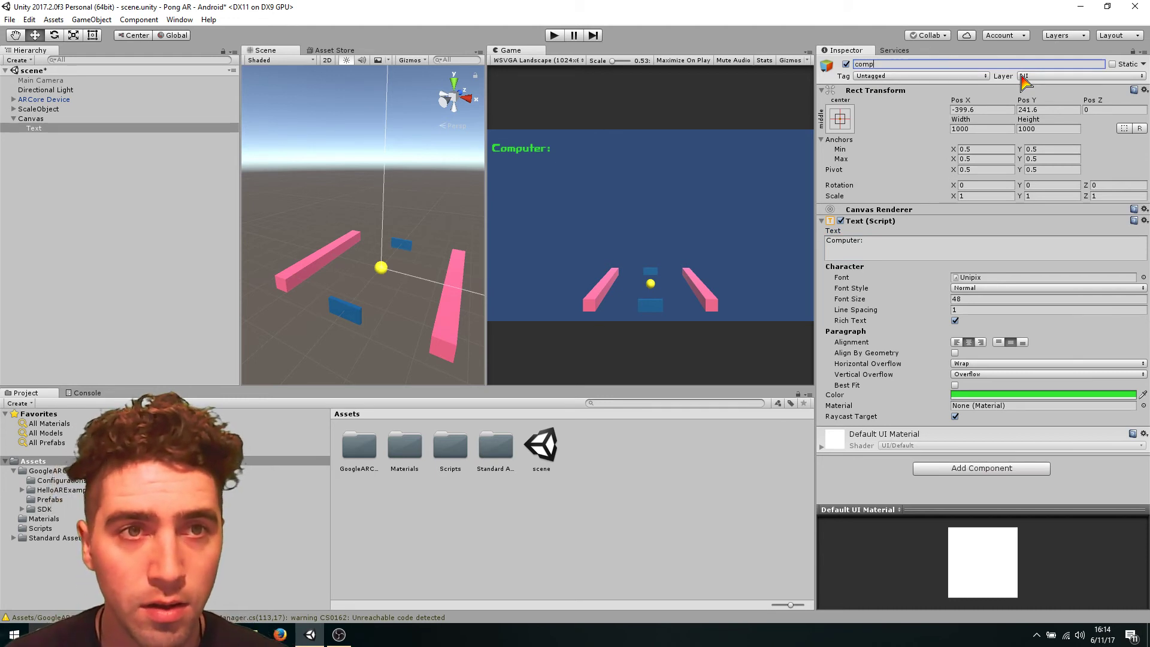
text(compu)
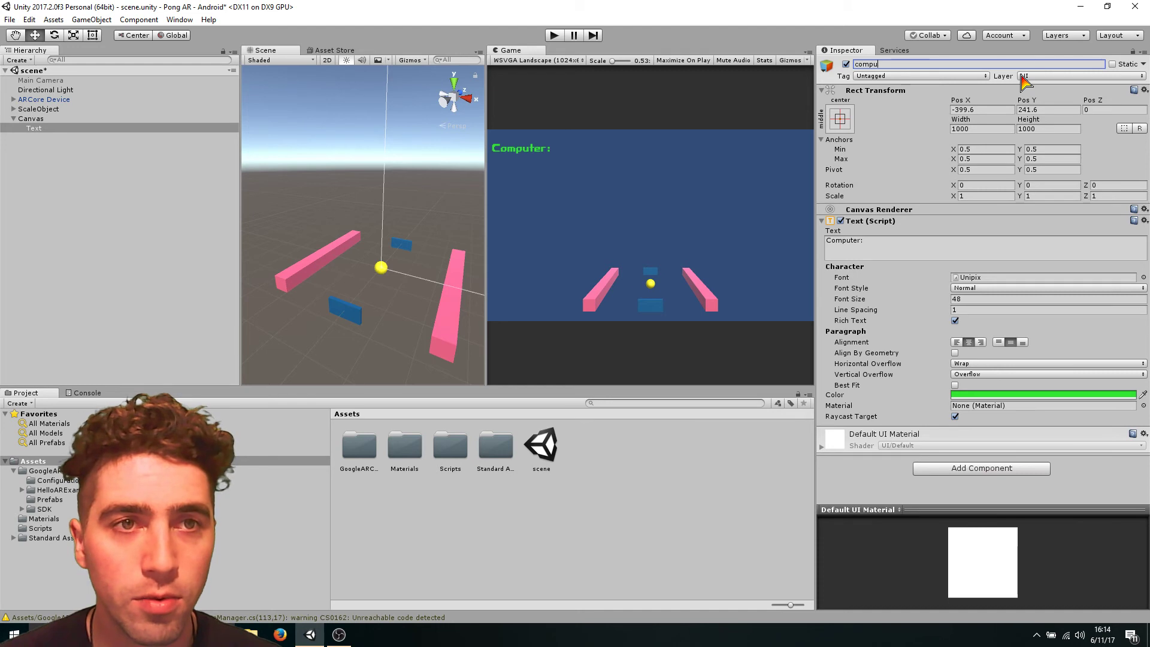
text(terScore)
key(Return)
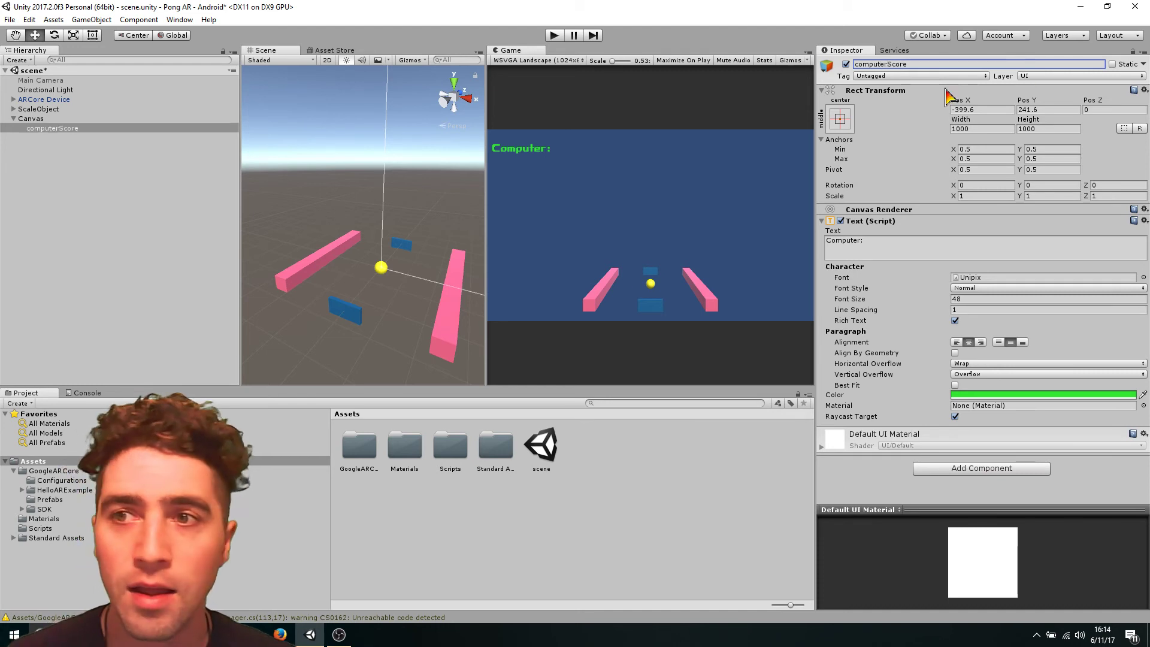
Duplicate computerScore and slide the copy right to Pos X 309.
click(134, 144)
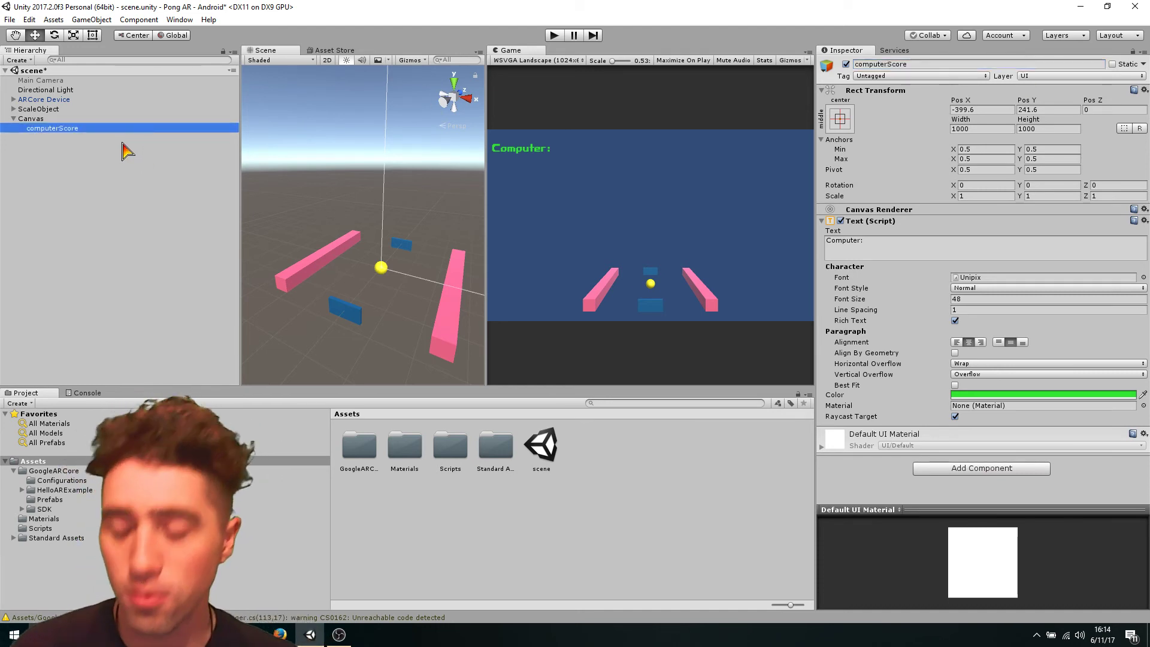
key(ctrl+d)
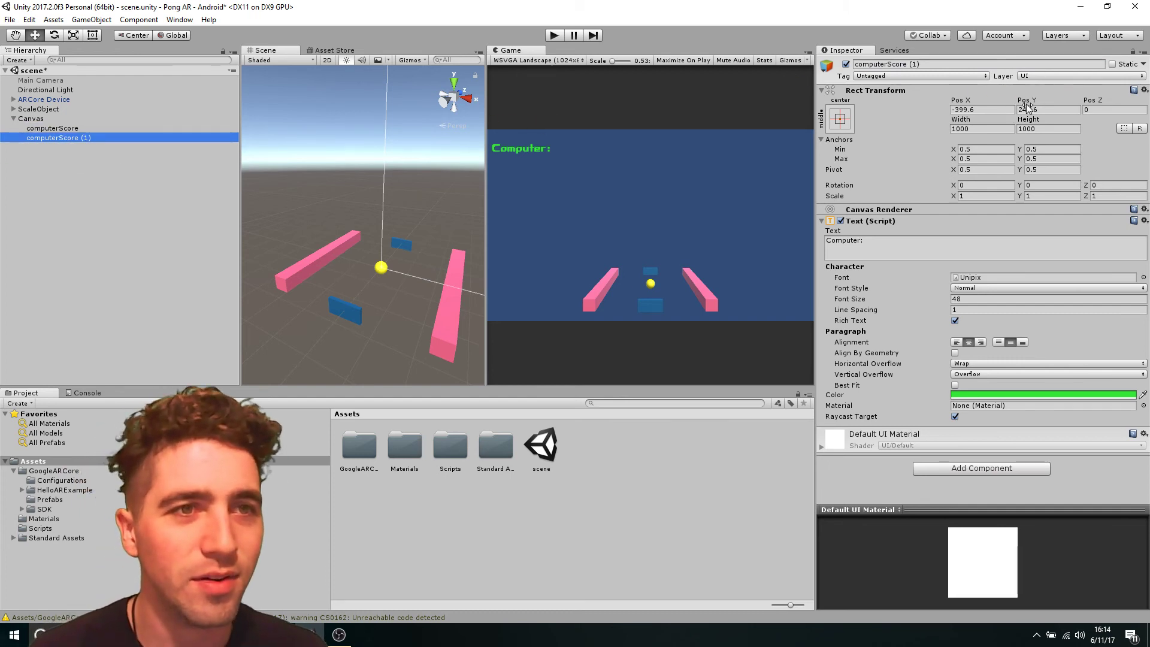
drag(953, 109, 515, 136)
Rename the copy playerScore and set its text to 'Player: 0'.
click(901, 64)
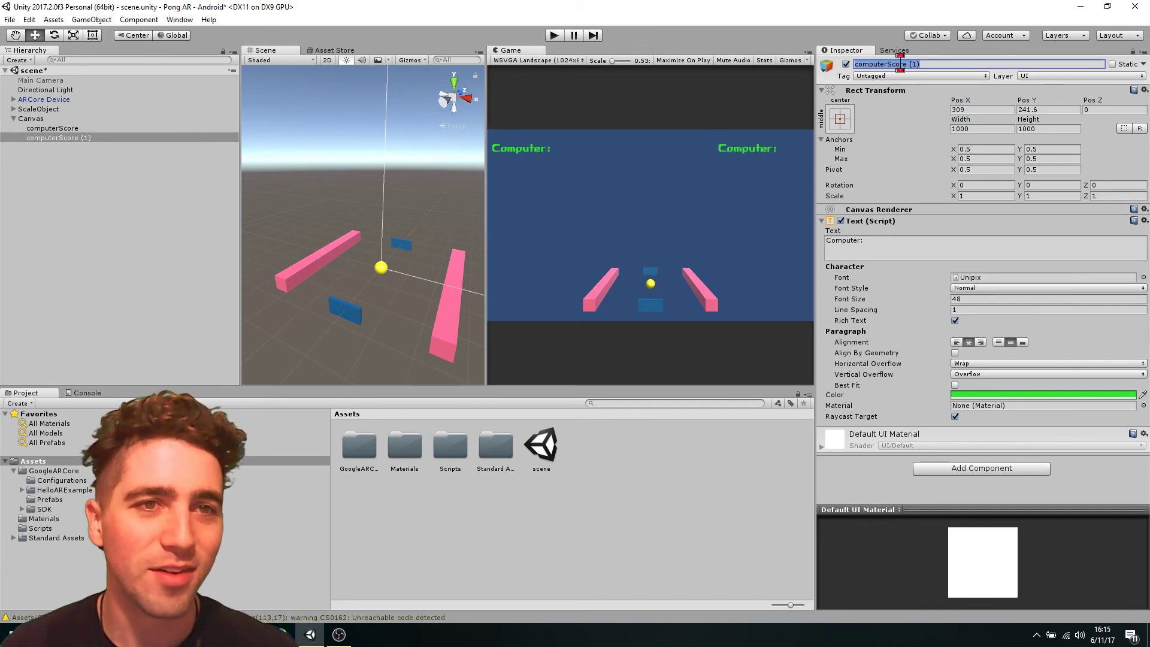
text(pl)
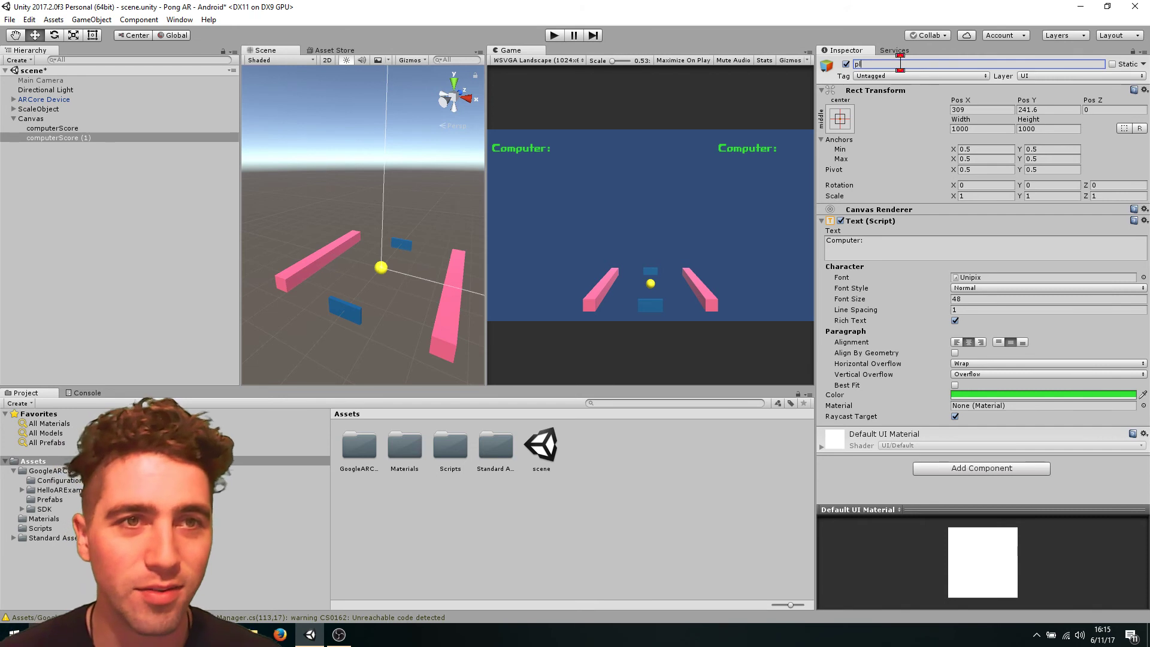
text(ayerScore:)
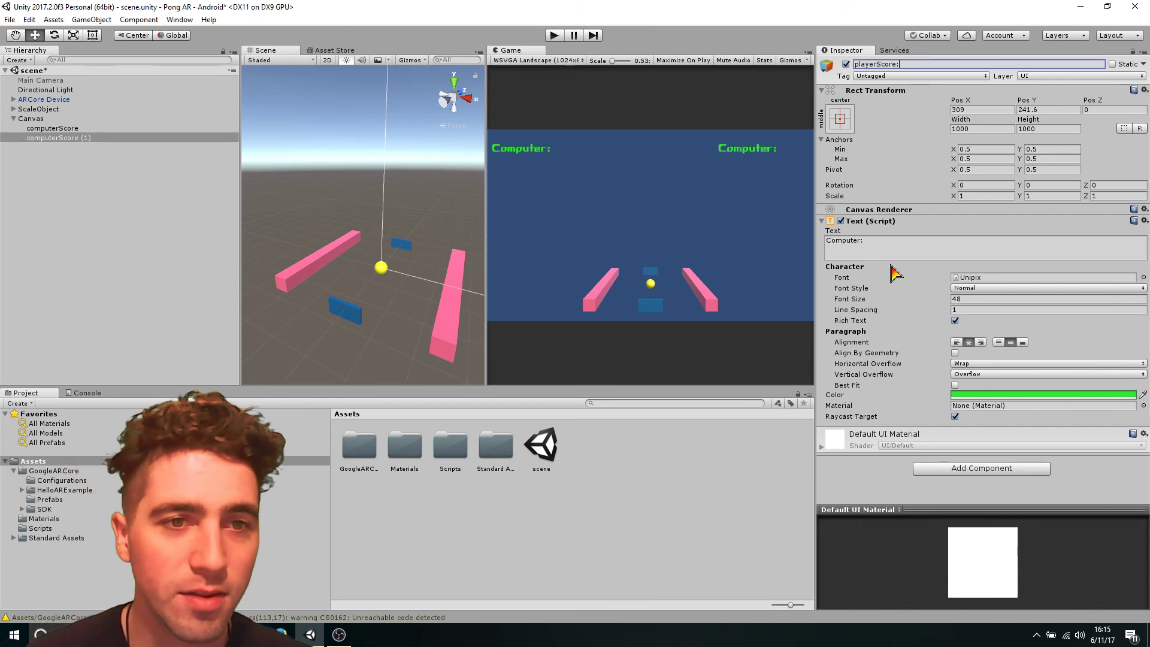
click(895, 245)
text(Pla)
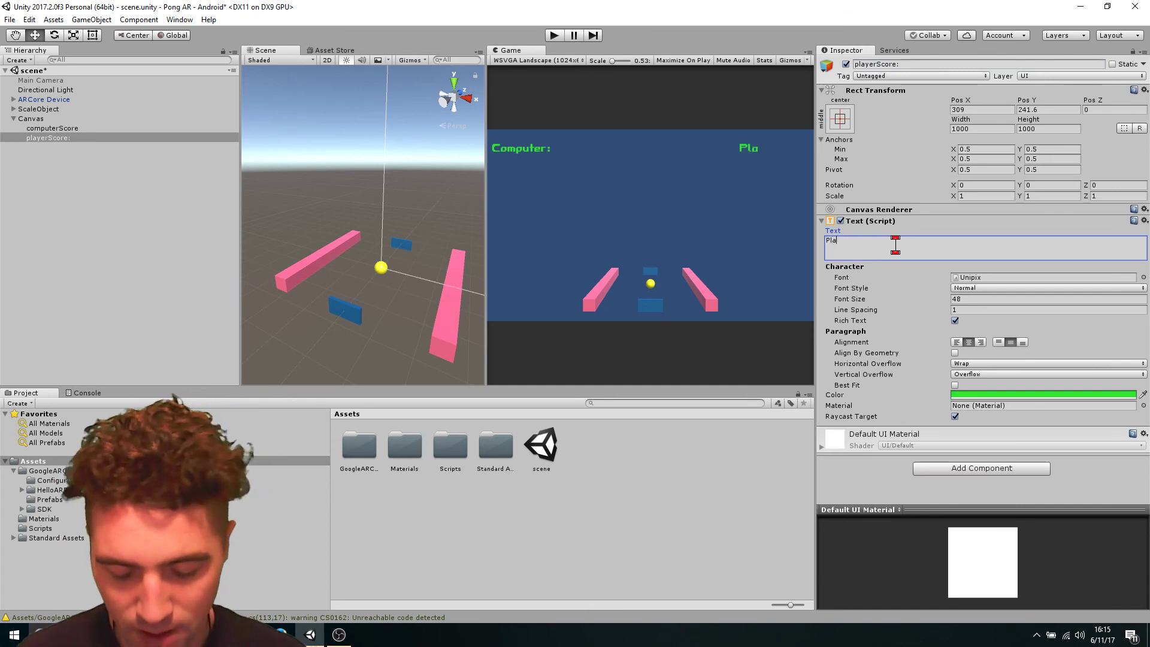
text(yer: 0)
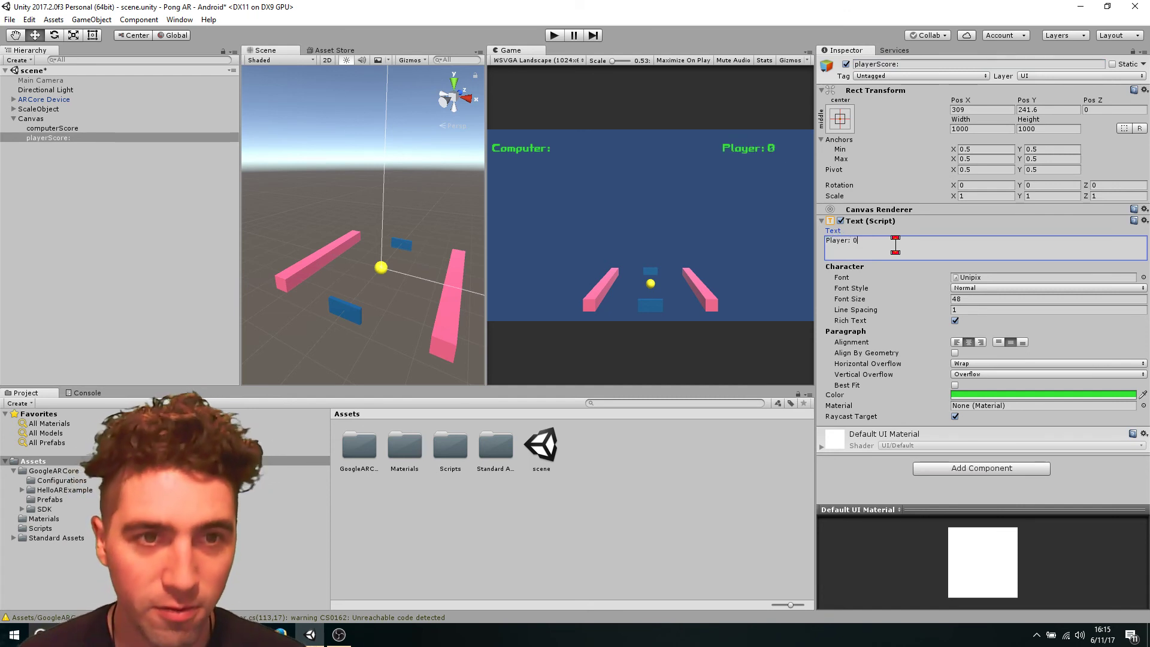
key(Return)
Set the computerScore text to 'Computer: 0'.
click(138, 129)
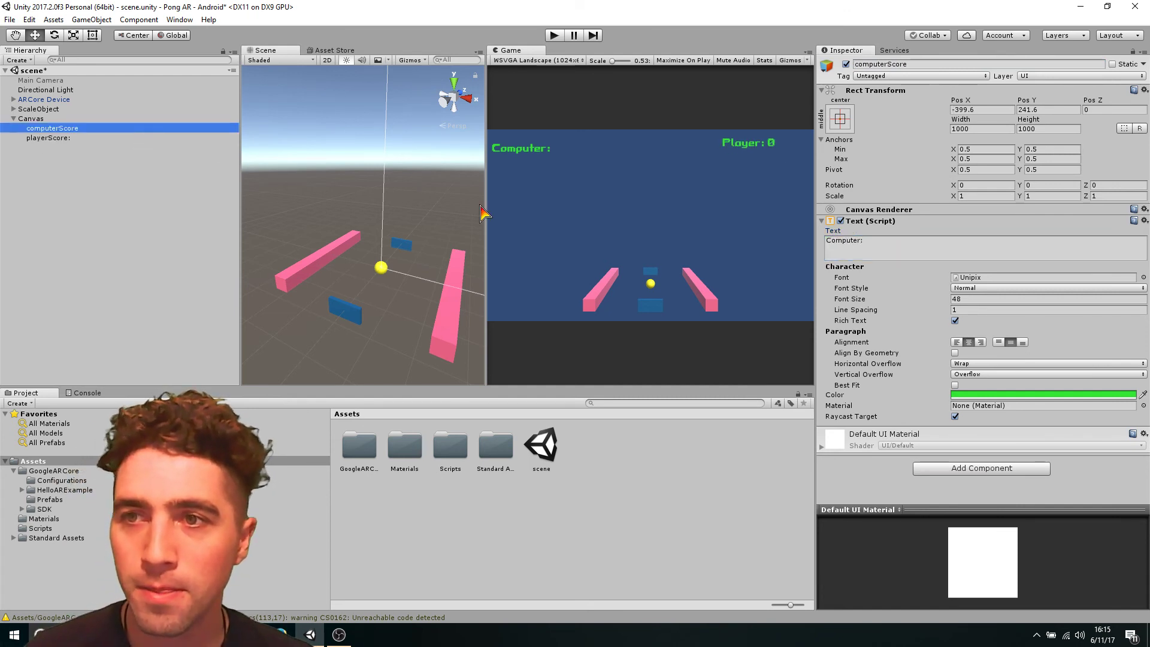
click(974, 252)
text(Computer: 0)
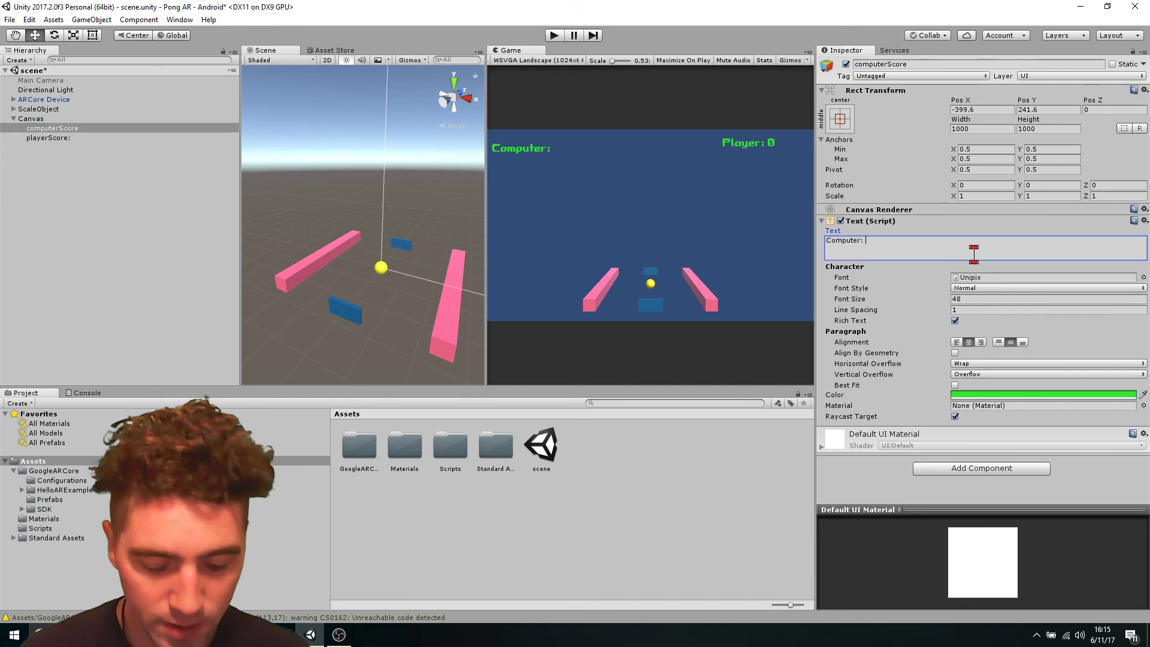
key(Return)
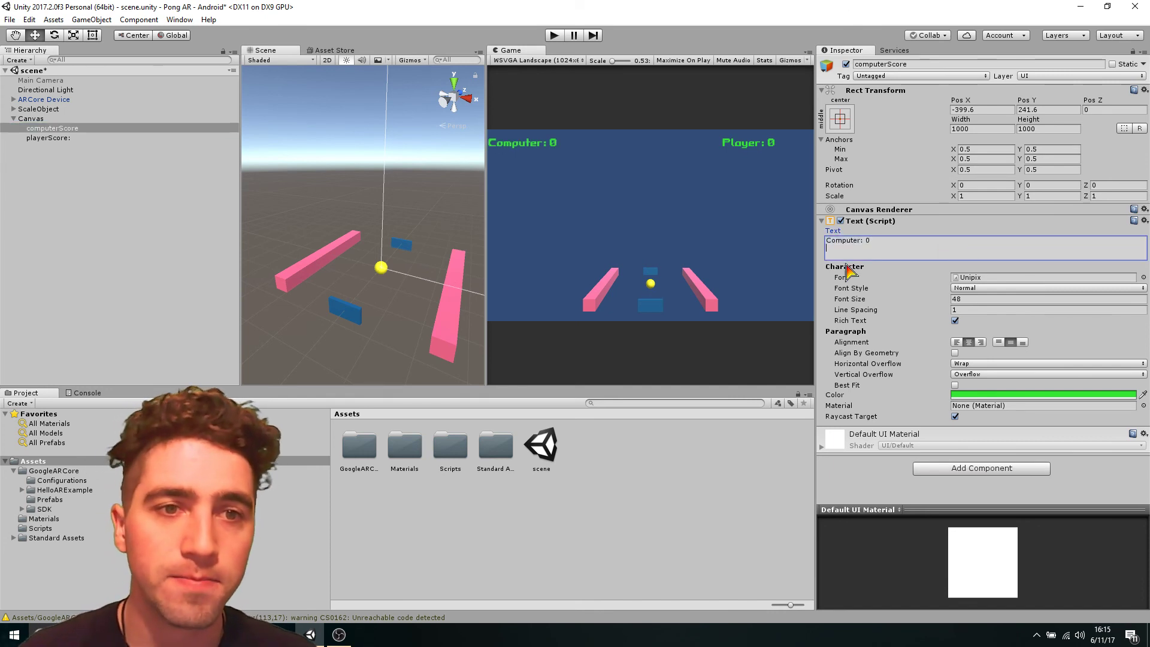
key(BackSpace)
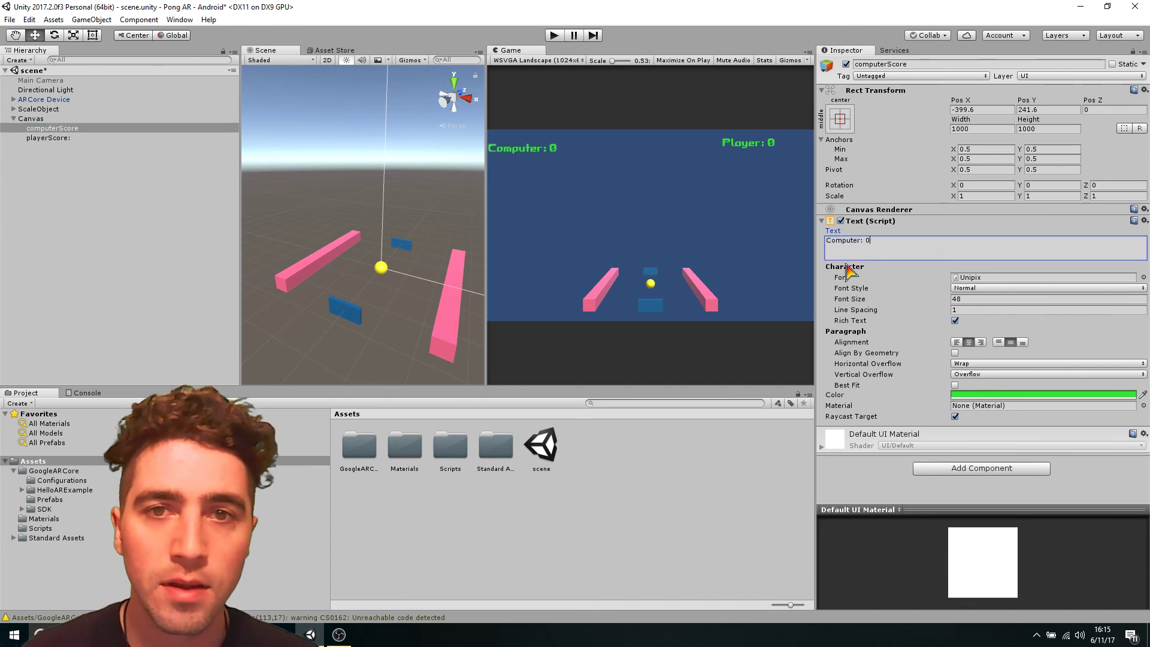
Rename 'playerScore:' to 'playerScore' and lower its Pos Y to about 221.8.
click(105, 139)
click(929, 64)
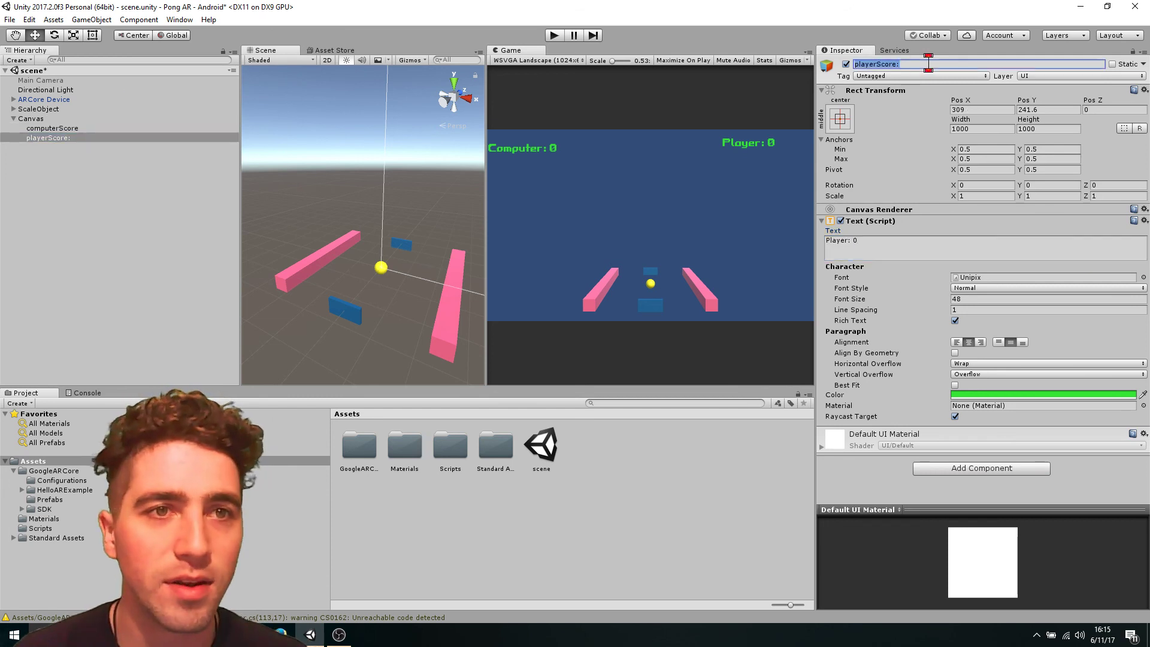
key(BackSpace)
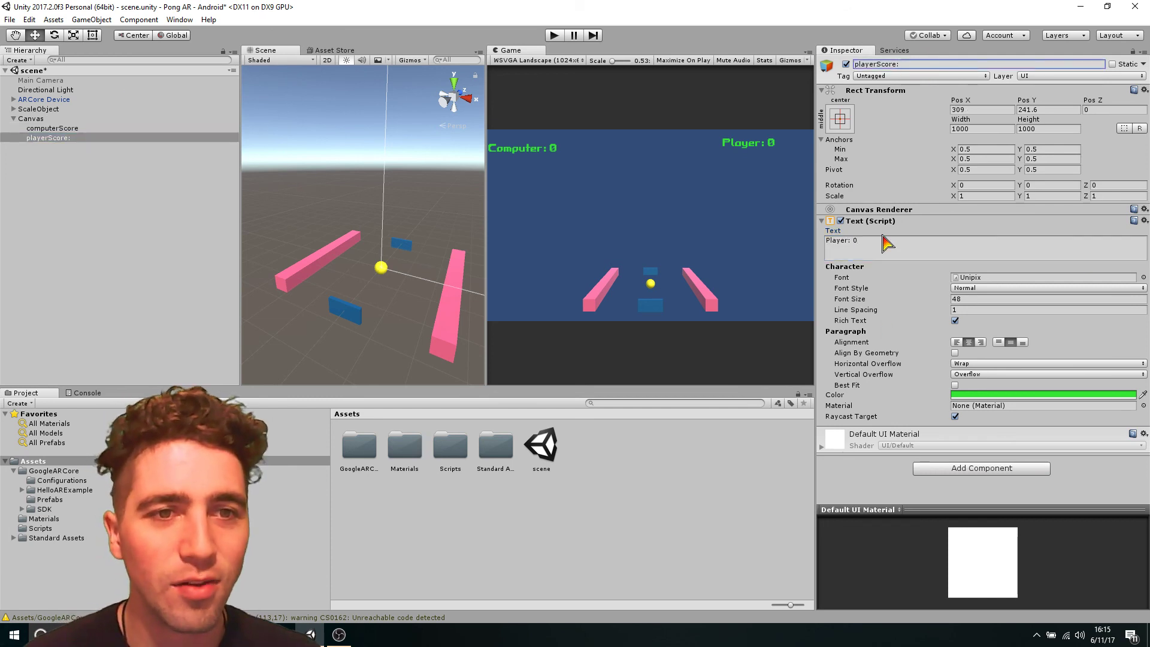
click(916, 244)
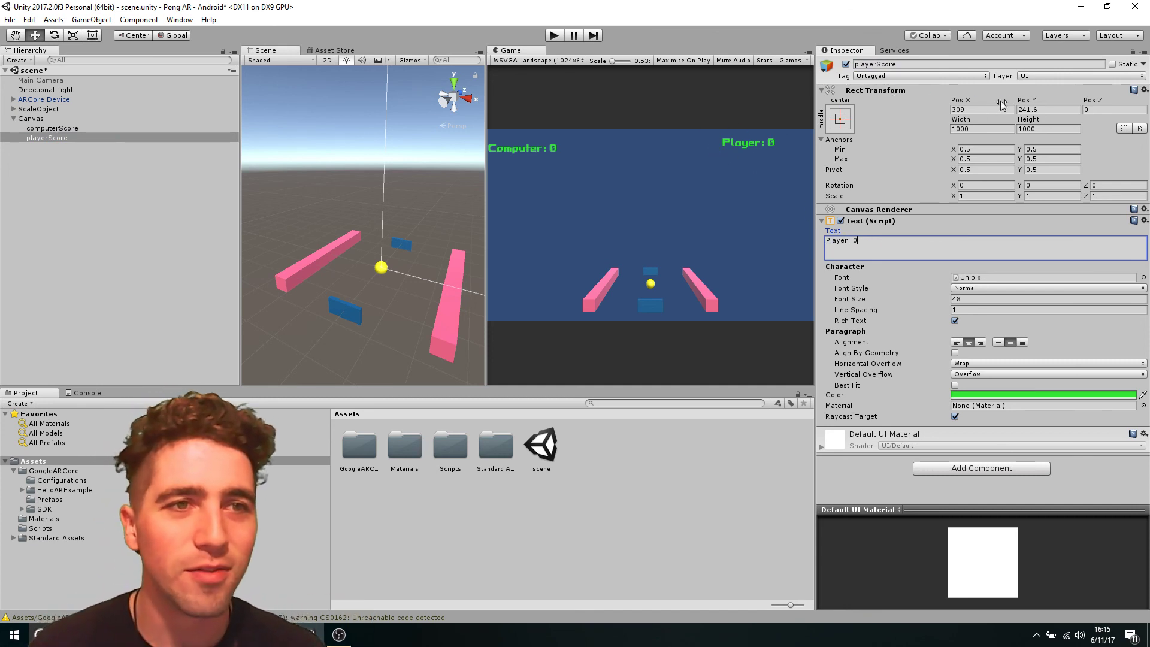
drag(1032, 103, 1023, 105)
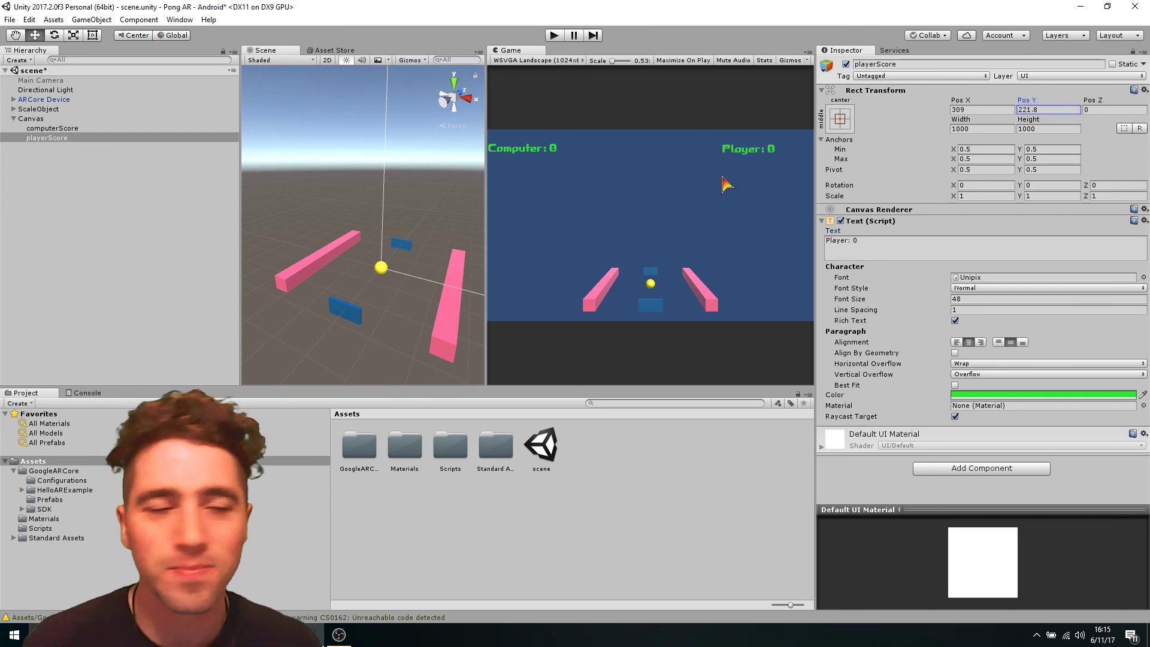